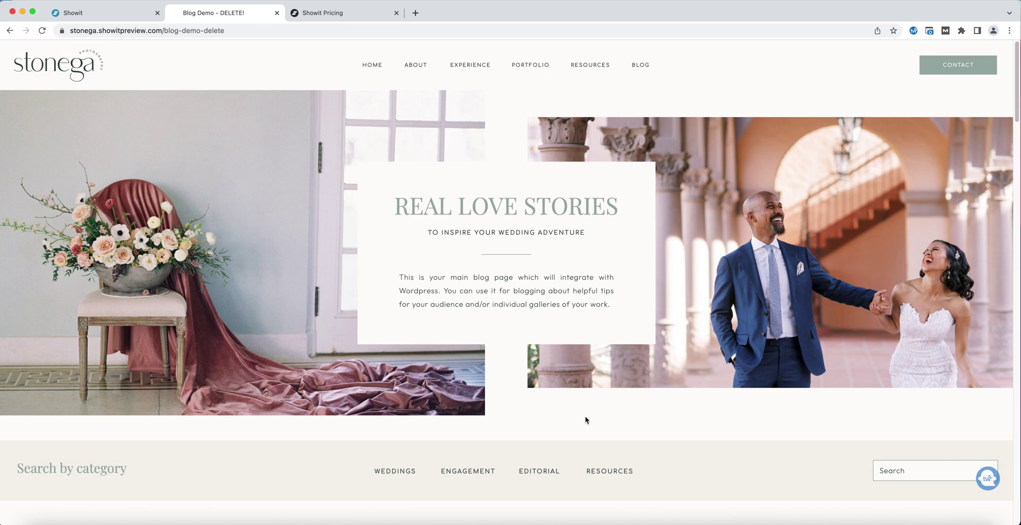
Examine the blog demo page's hero and category search sections, and cycle through its featured posts.
scroll(586, 419, "down", 5)
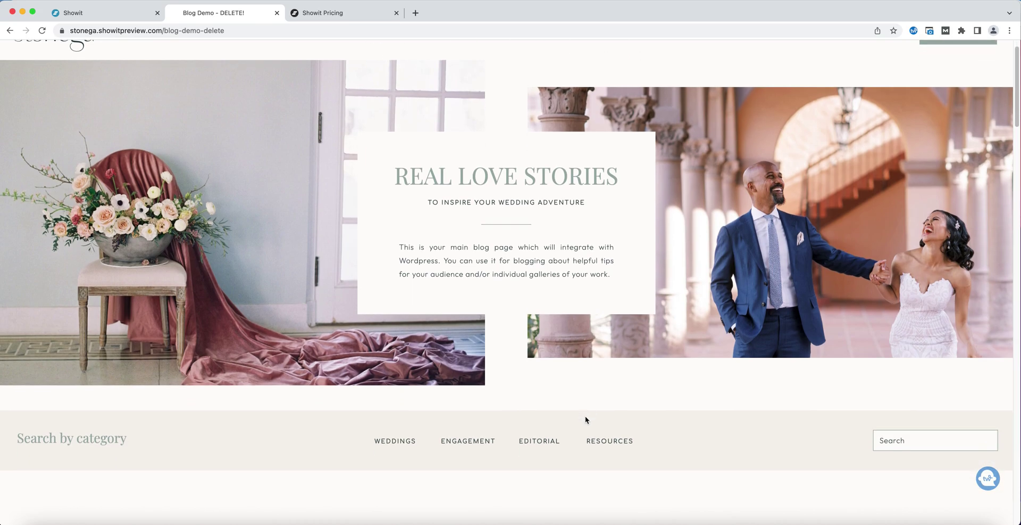
scroll(586, 418, "down", 2)
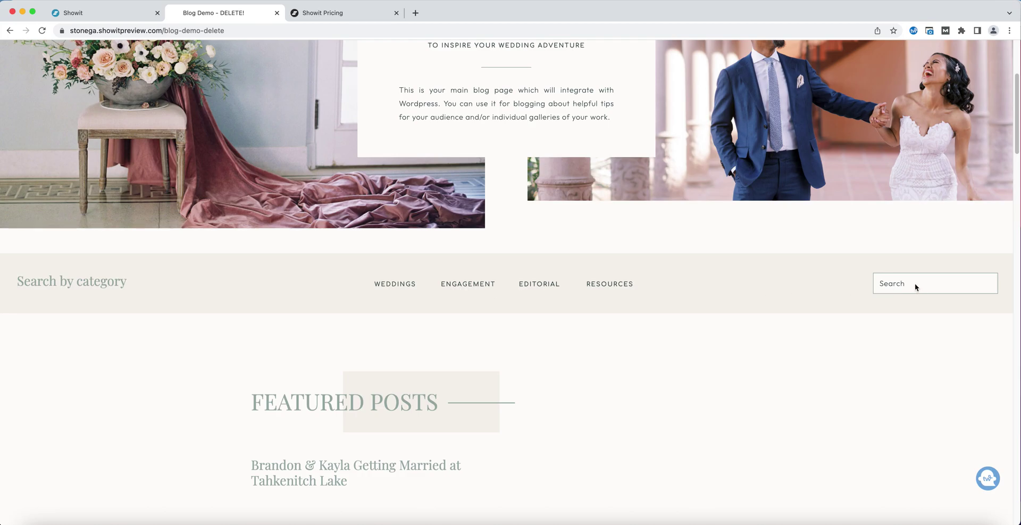
scroll(847, 318, "down", 5)
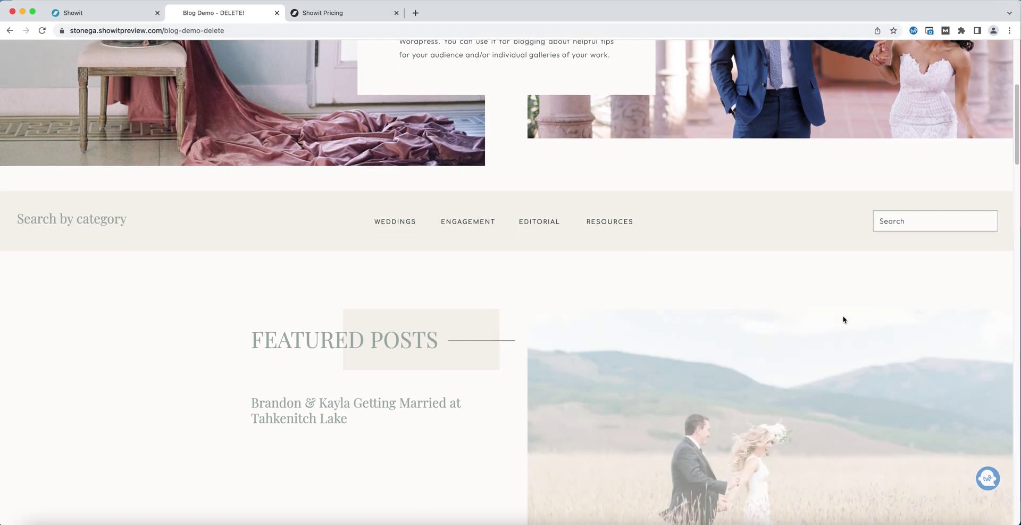
scroll(844, 319, "down", 1)
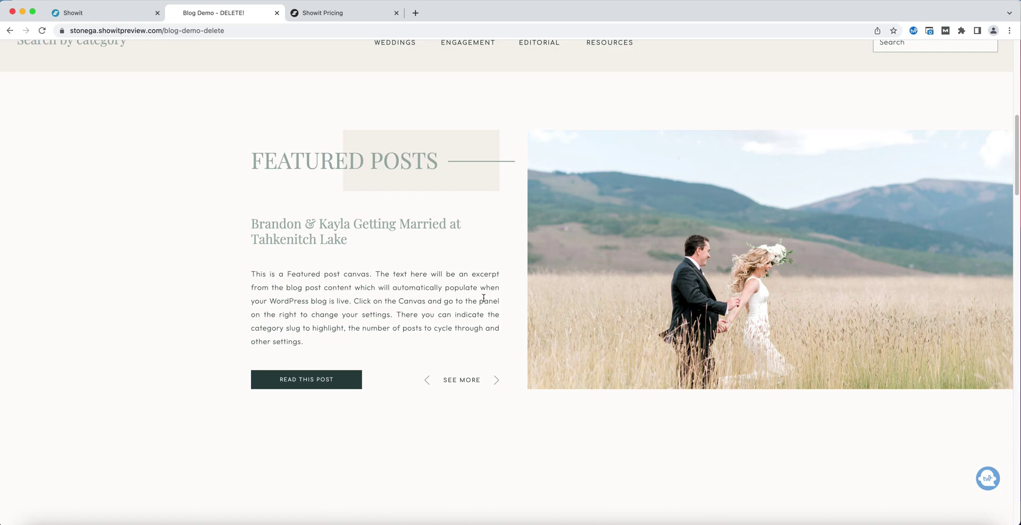
left_click(497, 380)
left_click(498, 381)
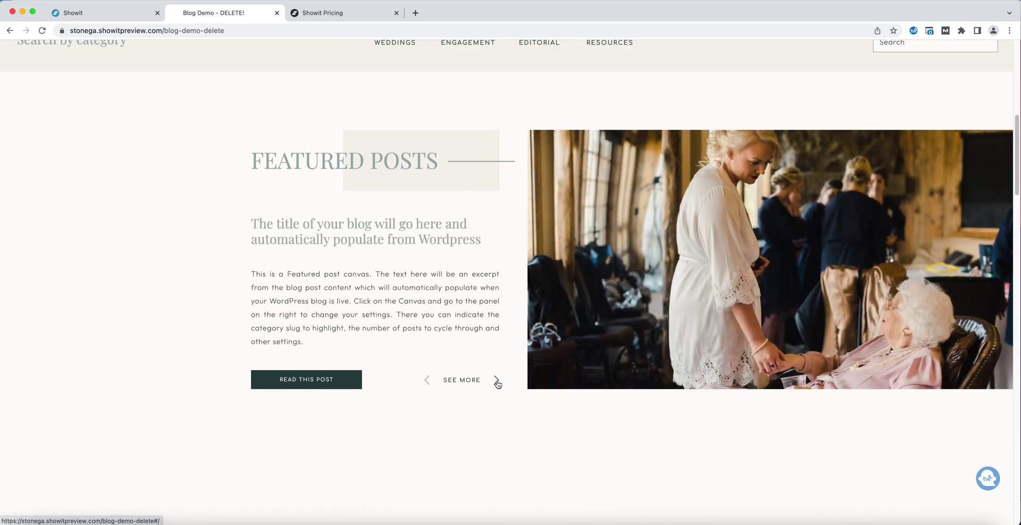
left_click(498, 381)
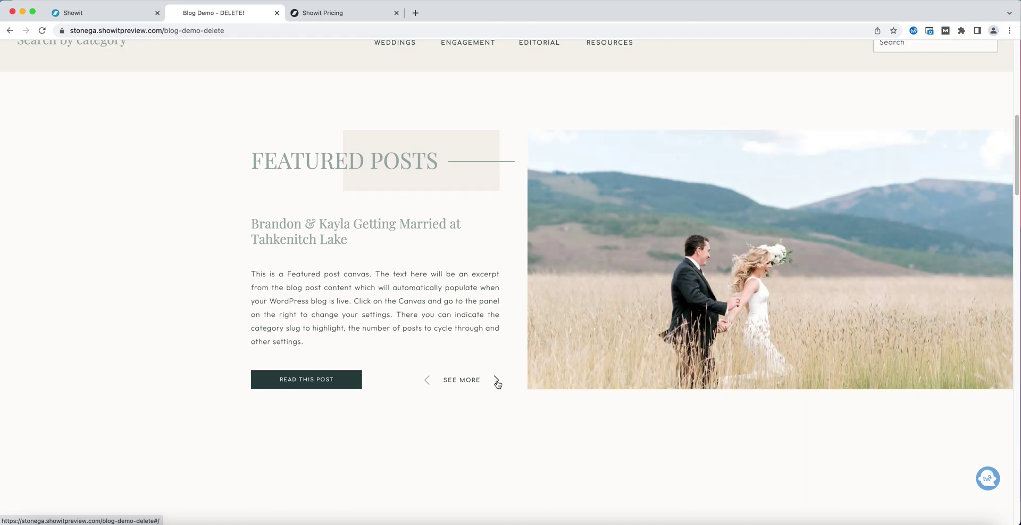
Examine the blog demo page's post listings, from the three-column rows and highlighted posts down to the pagination links and footer.
scroll(498, 383, "down", 5)
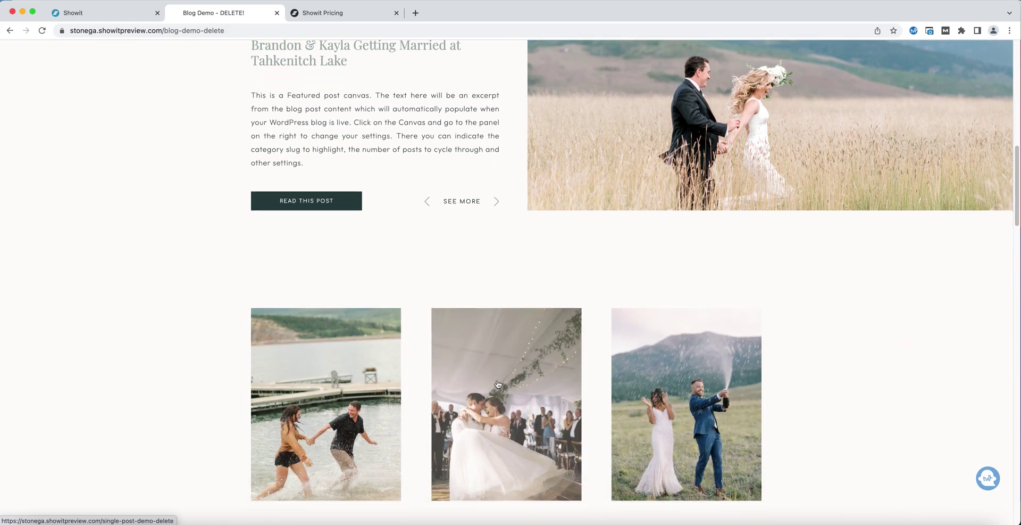
scroll(498, 383, "down", 3)
scroll(497, 383, "down", 2)
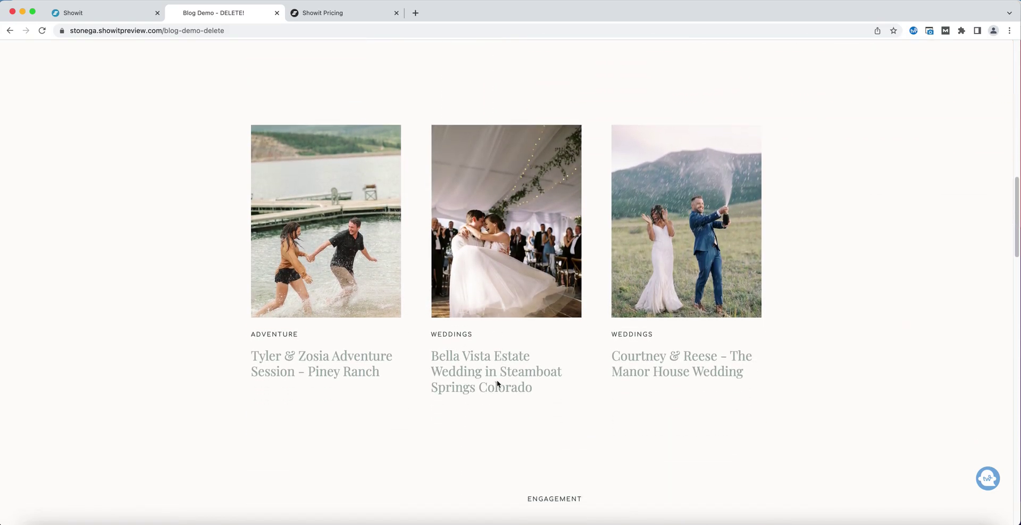
scroll(498, 383, "down", 1)
scroll(498, 383, "down", 2)
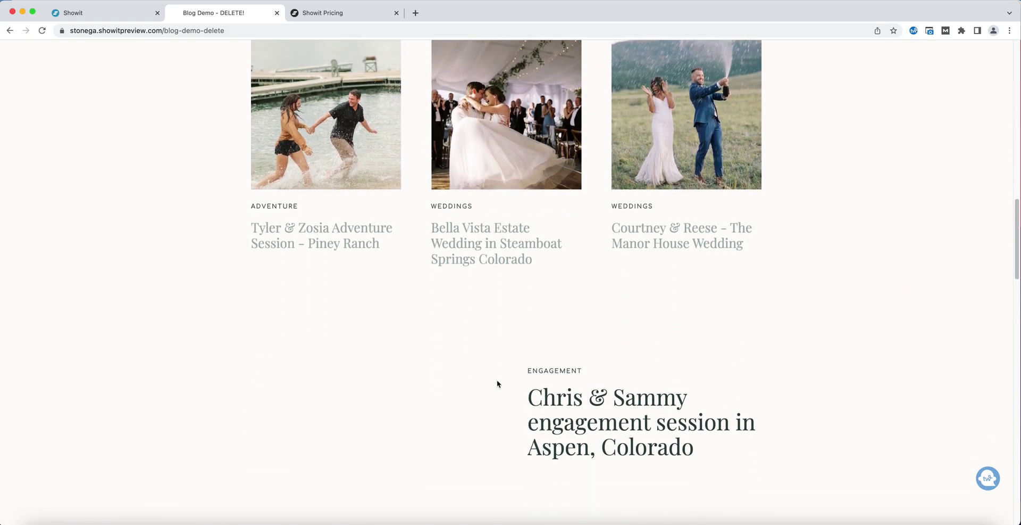
scroll(497, 383, "up", 1)
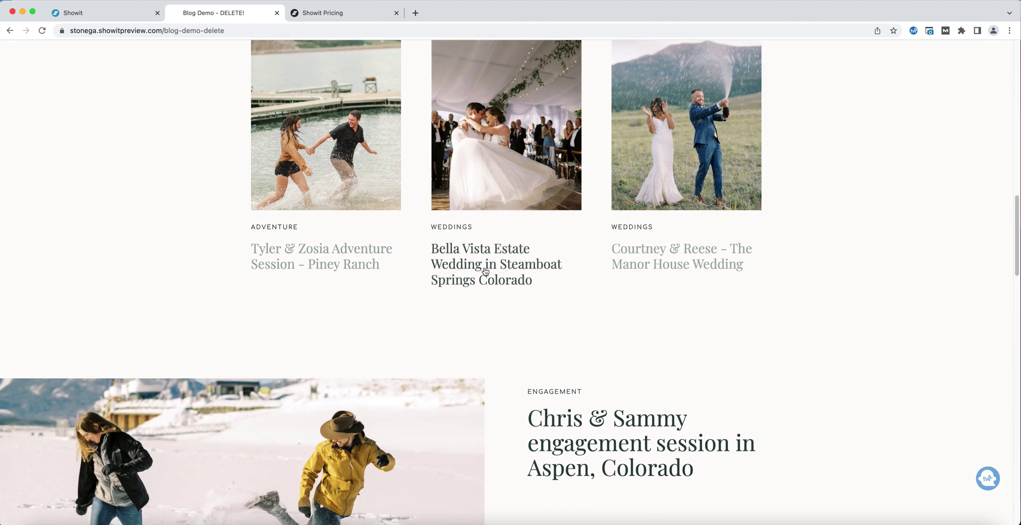
scroll(355, 420, "down", 5)
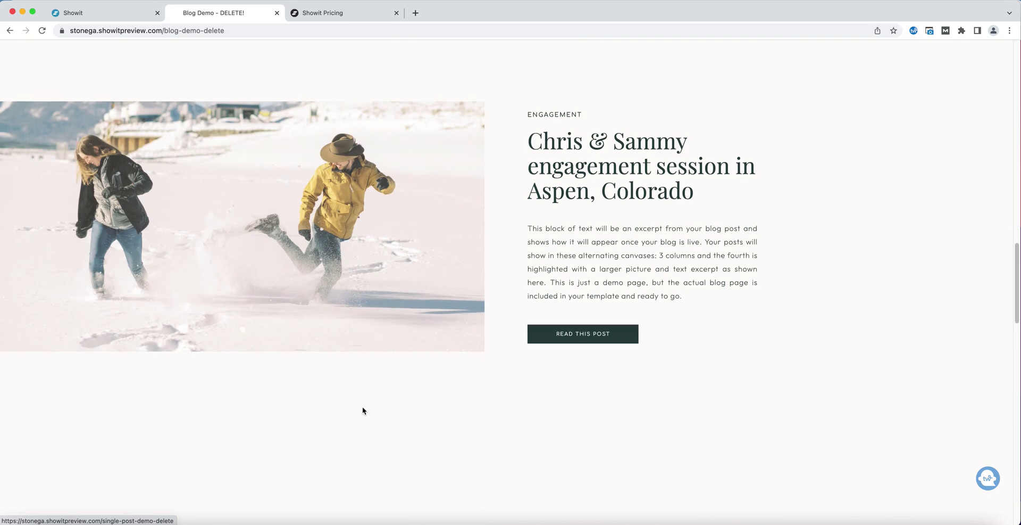
scroll(365, 405, "up", 1)
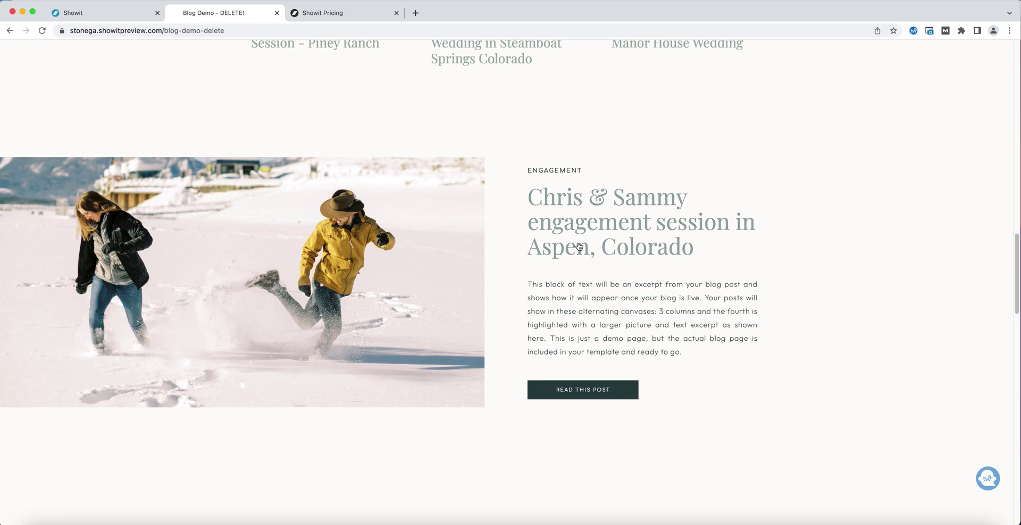
scroll(585, 262, "down", 1)
scroll(587, 264, "down", 3)
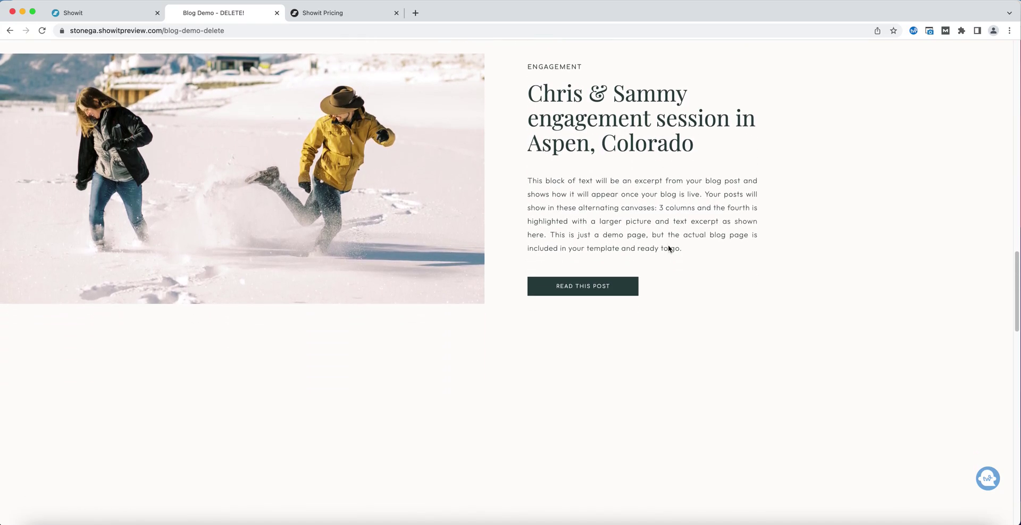
scroll(668, 246, "down", 5)
scroll(669, 246, "down", 2)
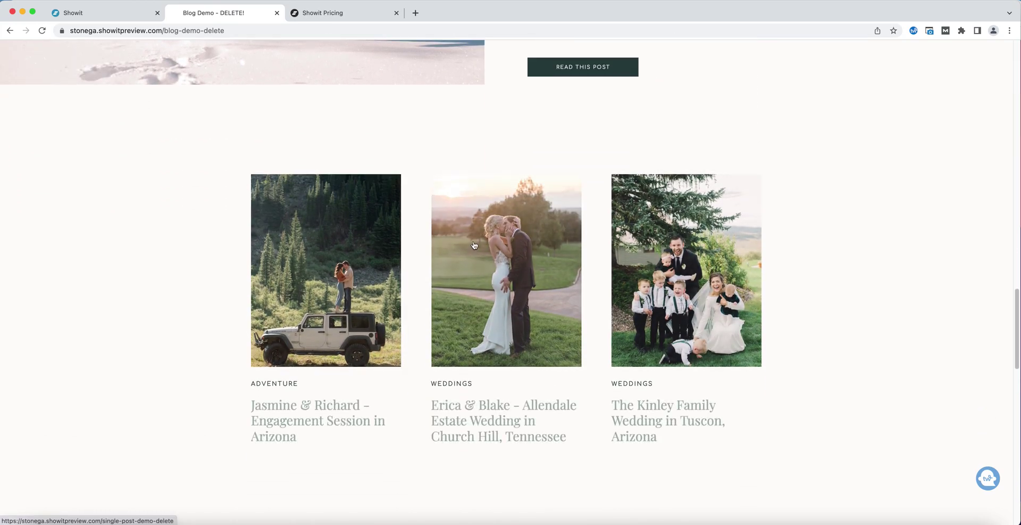
scroll(350, 259, "down", 6)
scroll(350, 260, "down", 7)
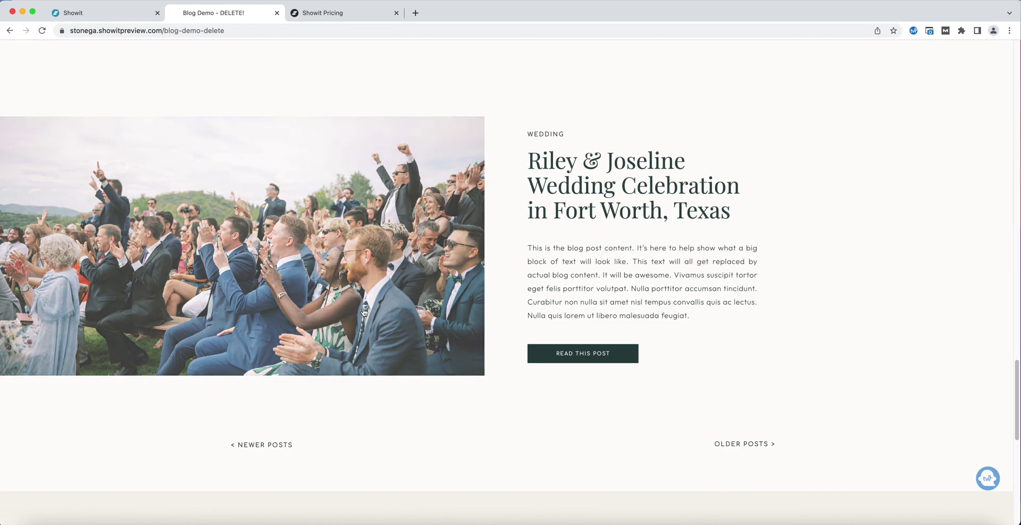
scroll(523, 397, "down", 8)
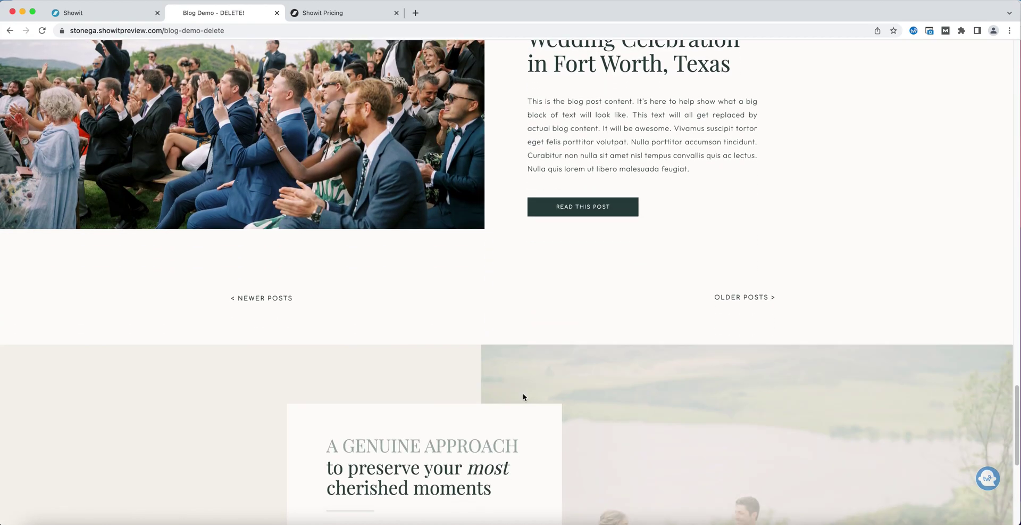
scroll(525, 395, "down", 4)
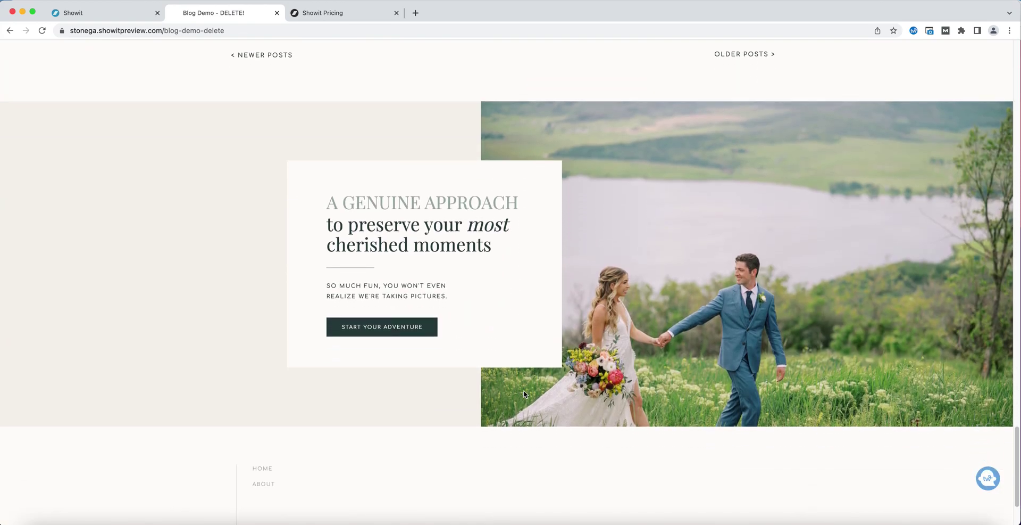
scroll(522, 382, "down", 2)
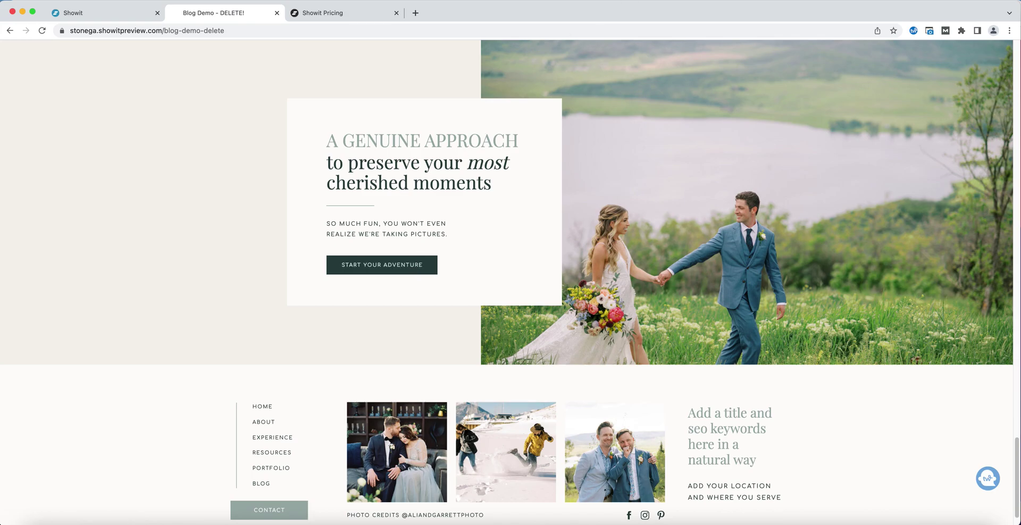
Compare the Basic Starter Blog and Advanced Blog plans on the Showit Pricing page, close it and return to the Showit editor.
key("ctrl+Tab")
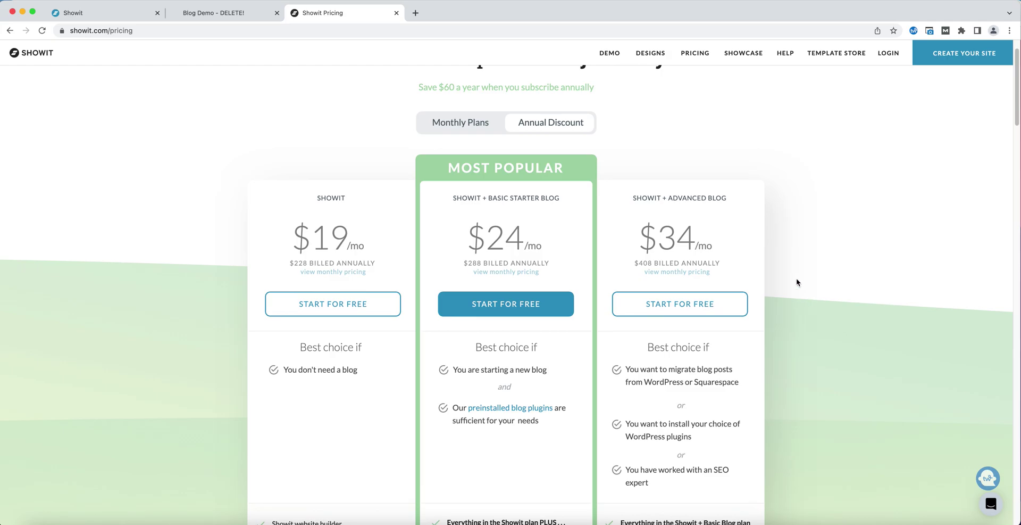
double_click(523, 198)
double_click(685, 199)
left_click(722, 197)
key("super+w")
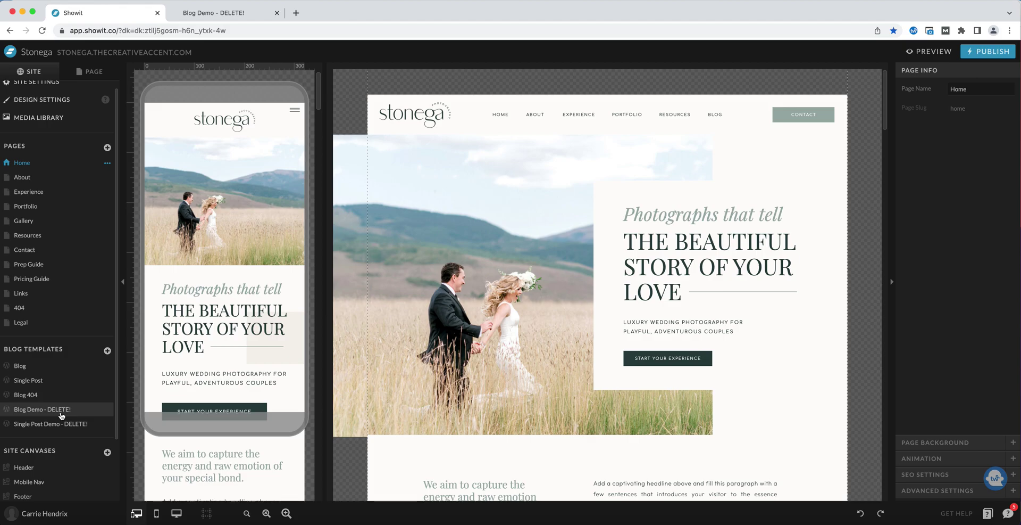
Open the Blog Demo - DELETE! template and inspect its layout, WordPress Template choices and available template actions.
left_click(30, 409)
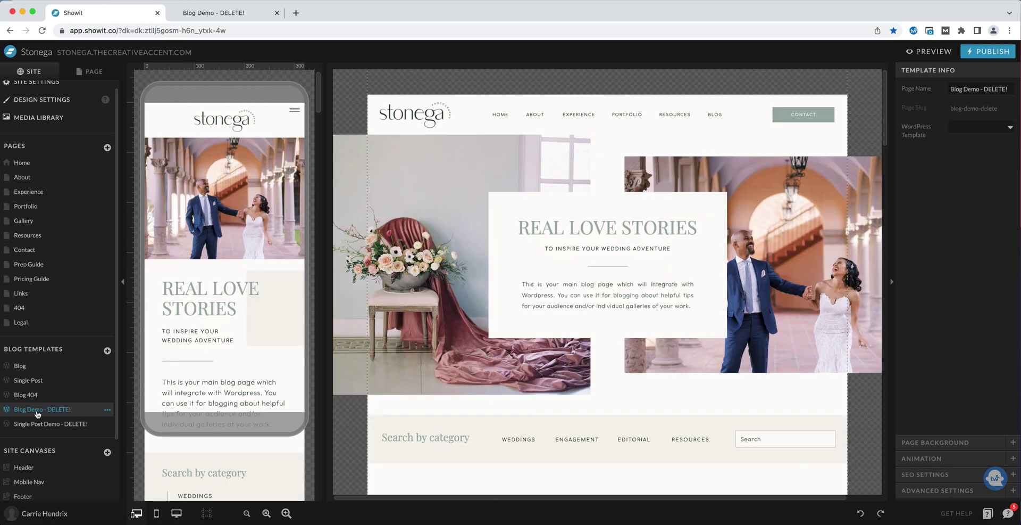
scroll(470, 375, "down", 10)
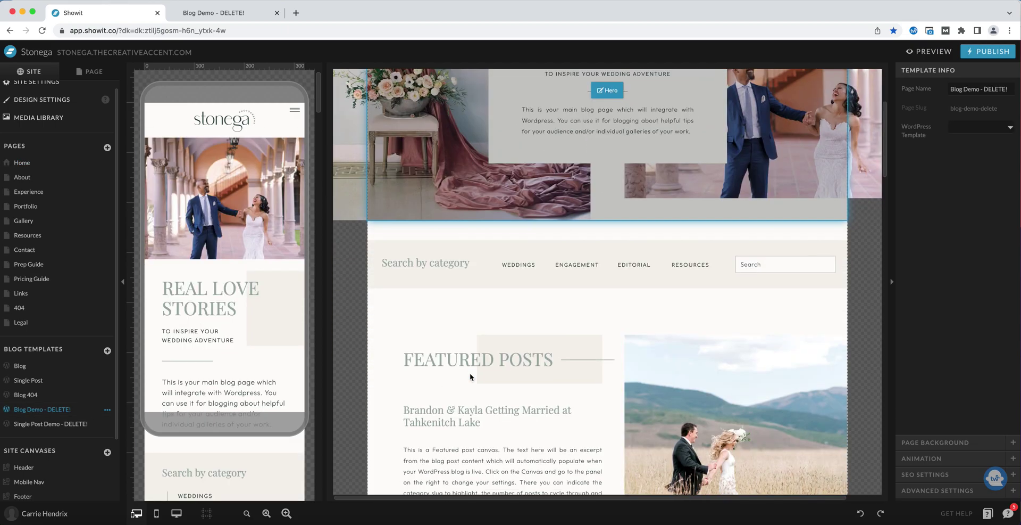
scroll(471, 373, "down", 3)
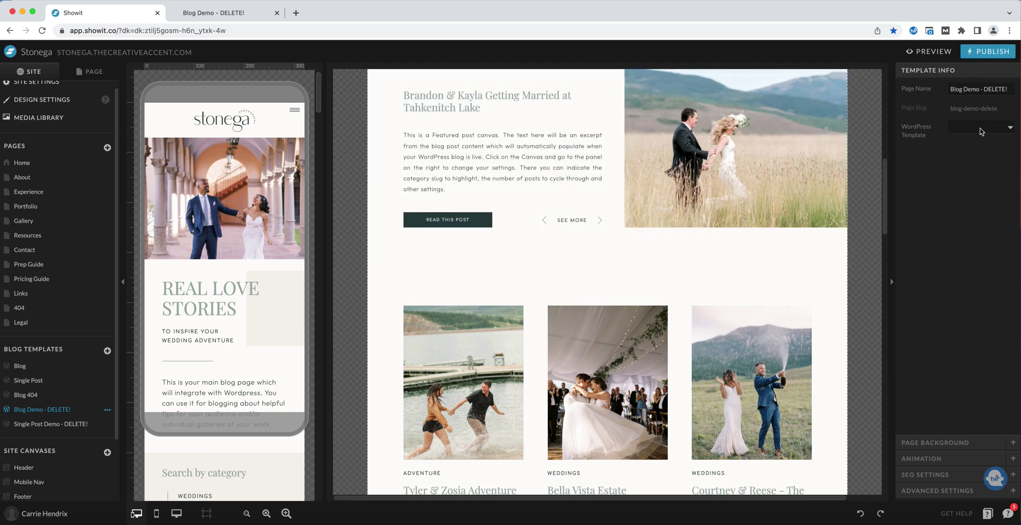
left_click(982, 132)
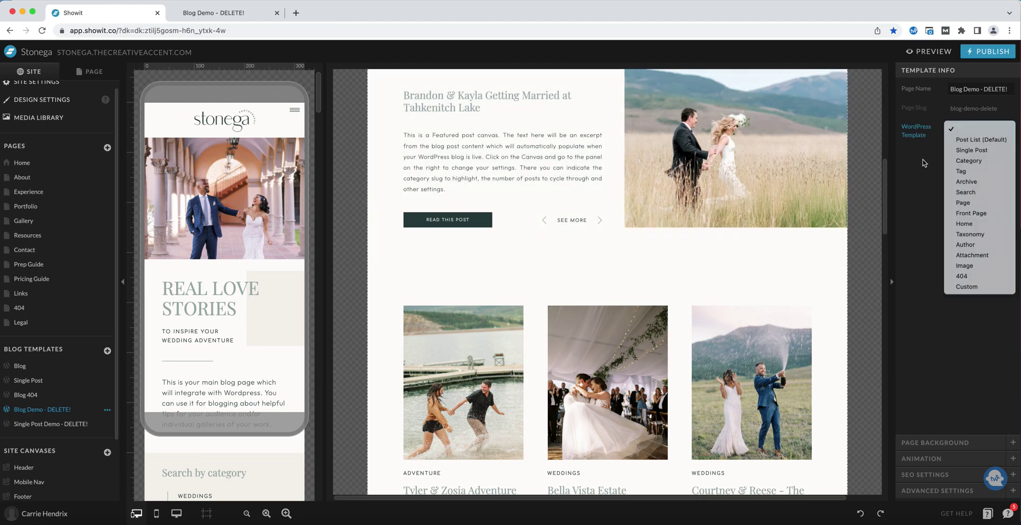
left_click(981, 129)
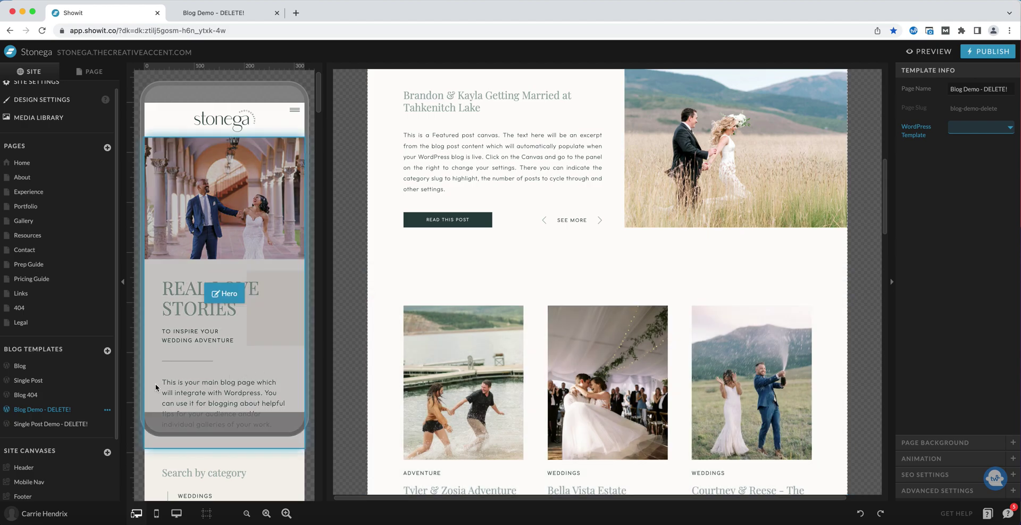
left_click(108, 412)
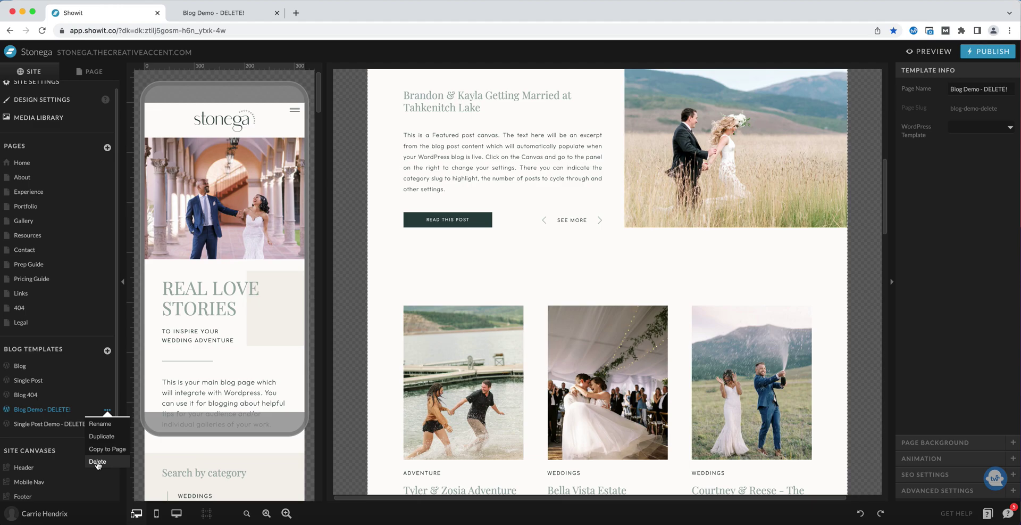
Open the Single Post Demo - DELETE! template and review its layout from the post title to the comments and post navigation.
left_click(38, 426)
left_click(39, 425)
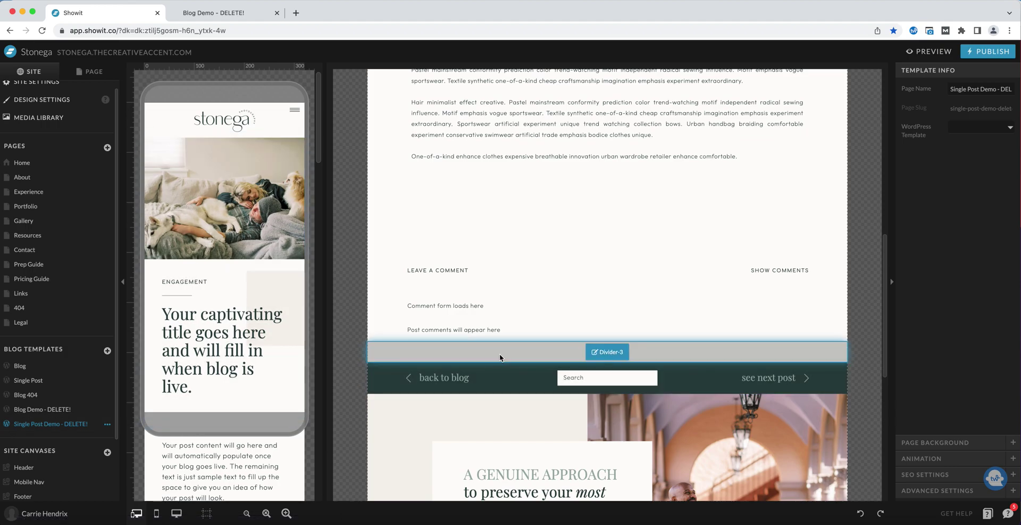
scroll(499, 354, "up", 6)
scroll(499, 353, "up", 2)
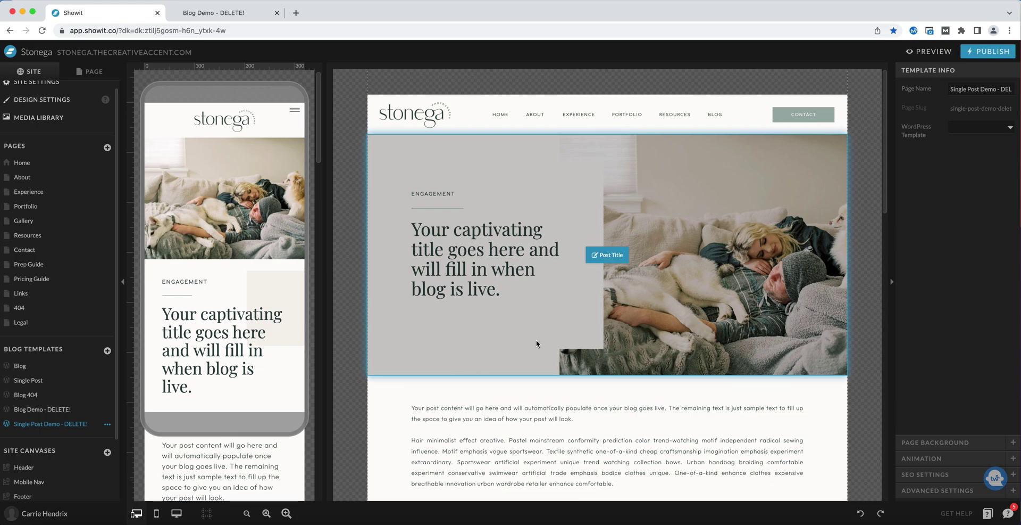
scroll(536, 341, "down", 10)
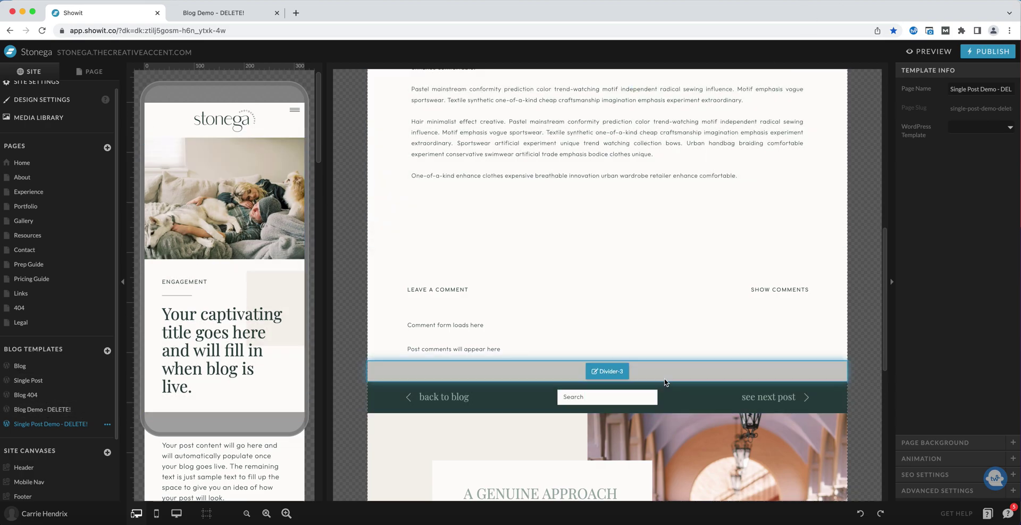
Open the Header canvas from the Home page and check the link targets of the BLOG, PORTFOLIO, RESOURCES and CONTACT items.
left_click(16, 162)
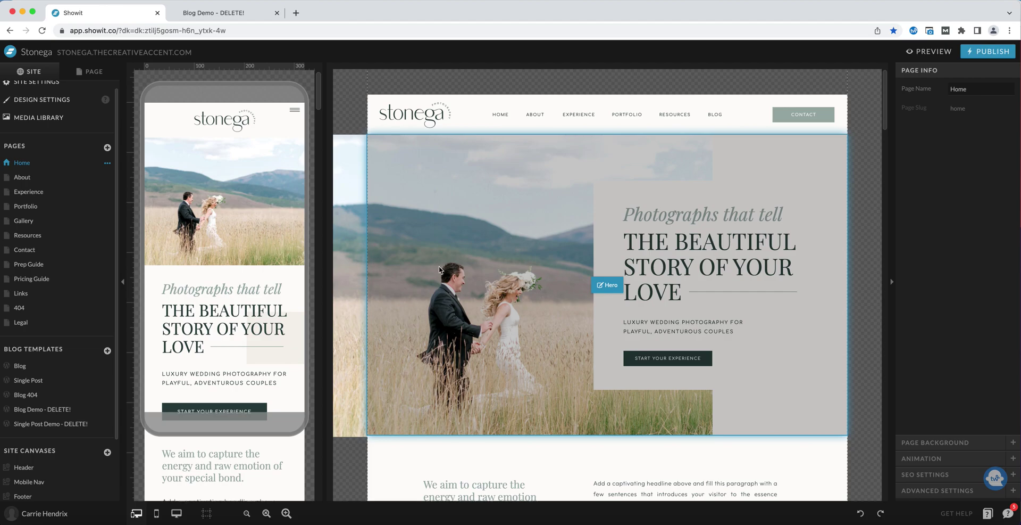
mouse_move(567, 113)
left_click(612, 120)
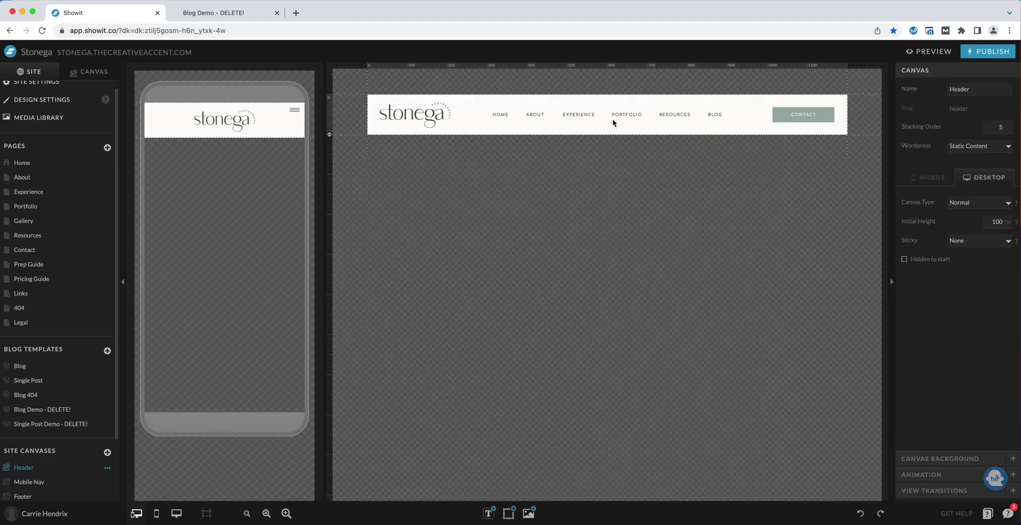
left_click(712, 115)
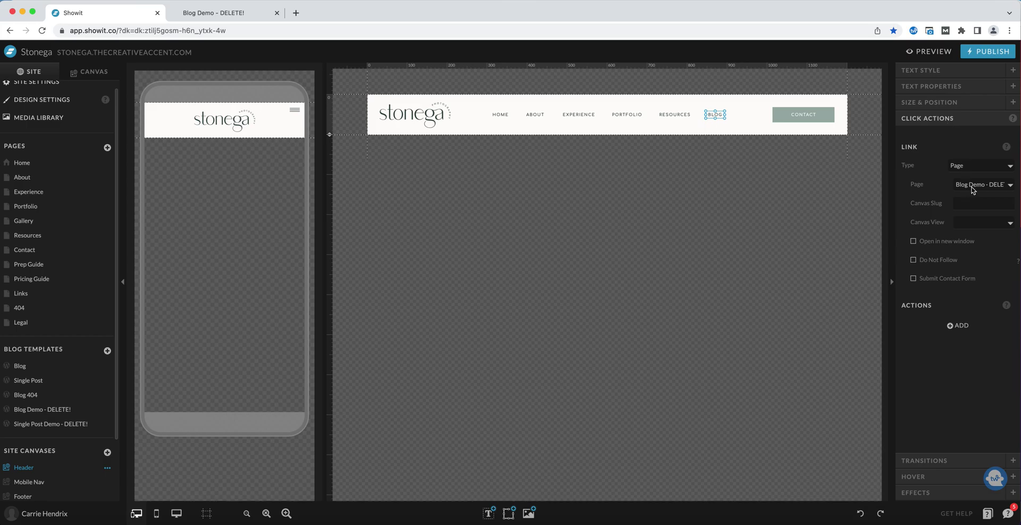
left_click(618, 116)
left_click(673, 114)
left_click(803, 115)
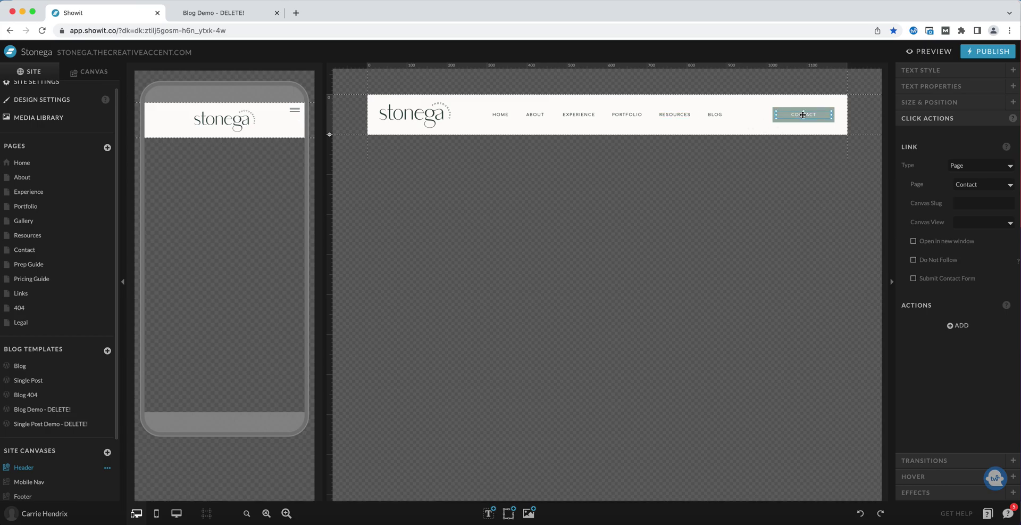
Change the link target of the header's BLOG menu item to the Blog template.
left_click(711, 115)
left_click(977, 185)
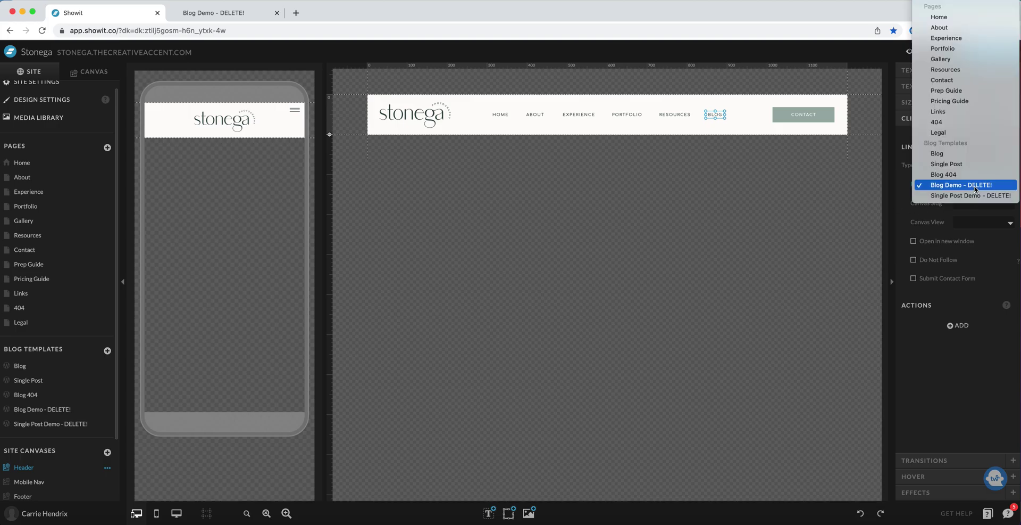
left_click(939, 154)
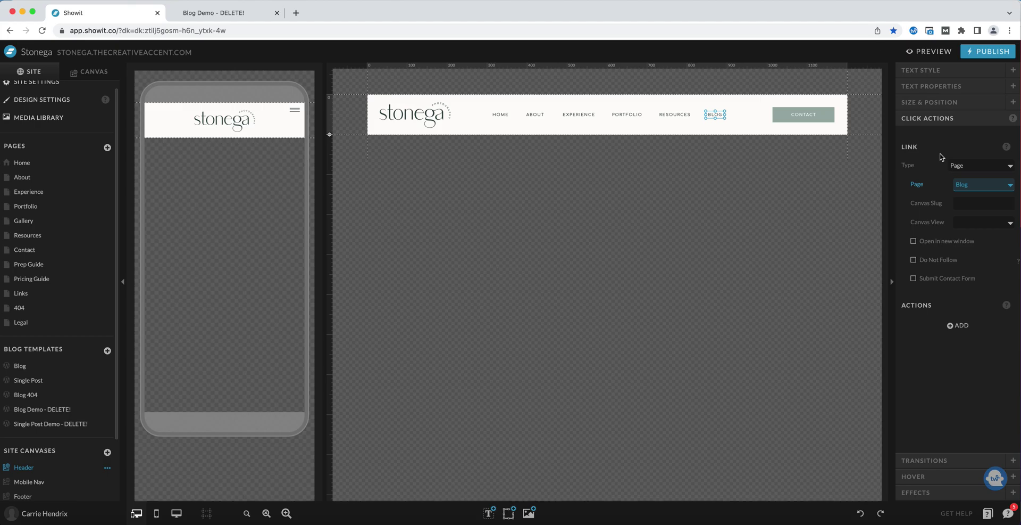
Open the Footer canvas from the Home page and change its BLOG item's link target to the Blog template.
left_click(760, 124)
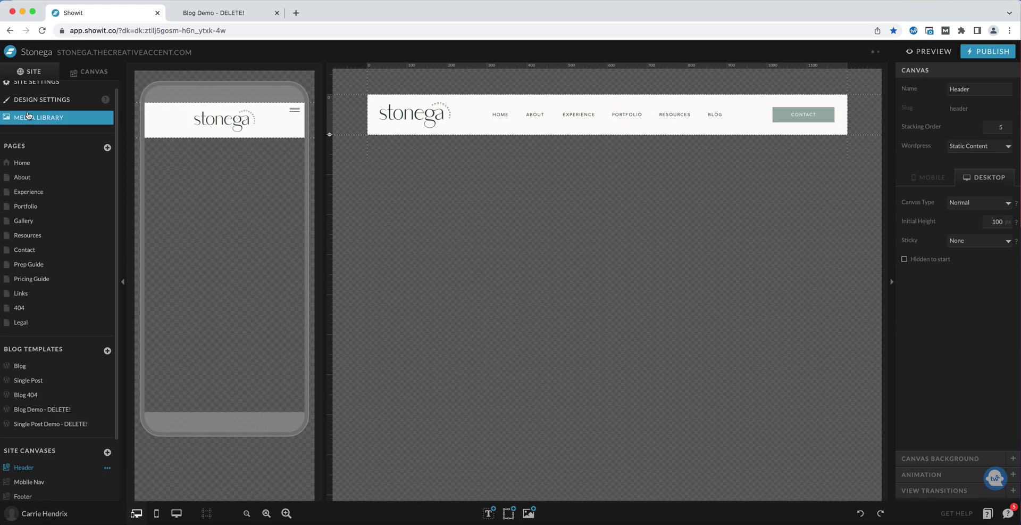
left_click(105, 76)
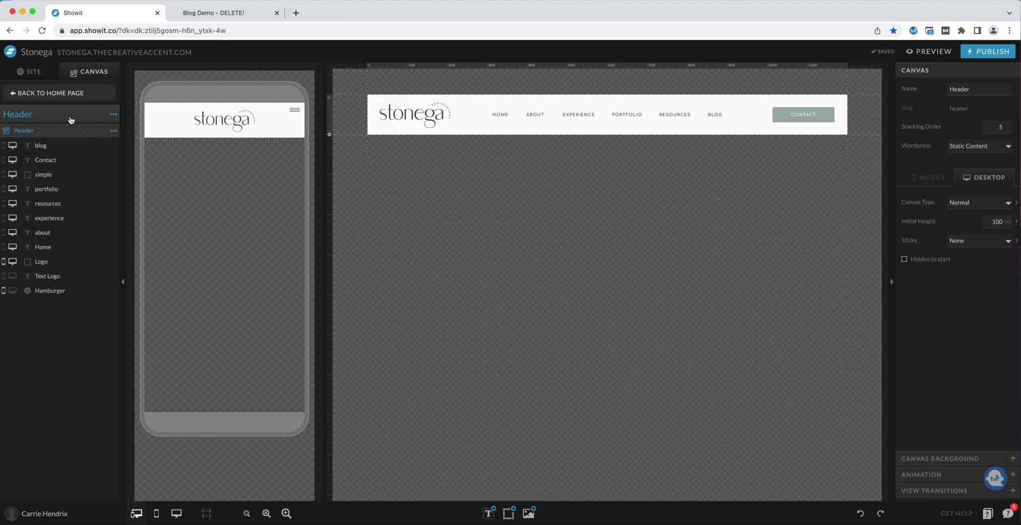
left_click(66, 99)
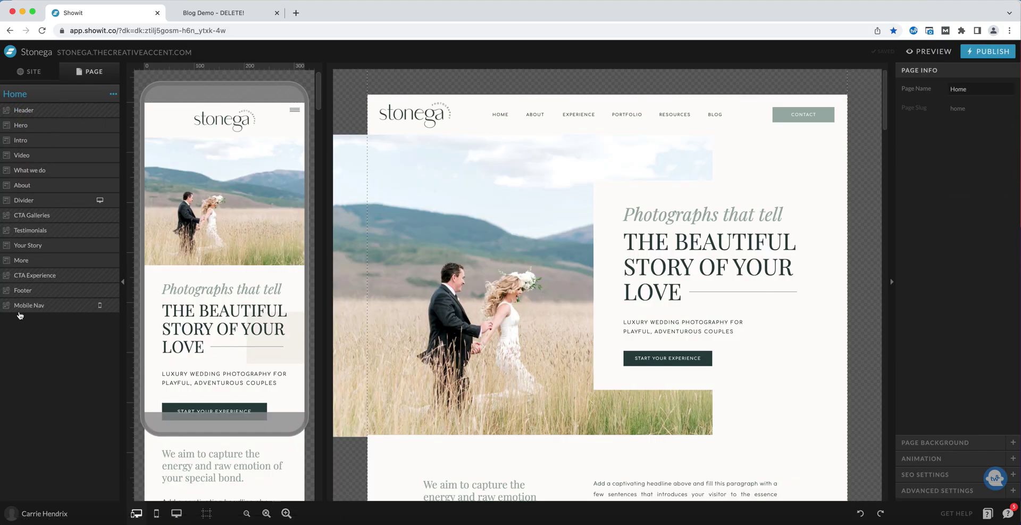
left_click(34, 294)
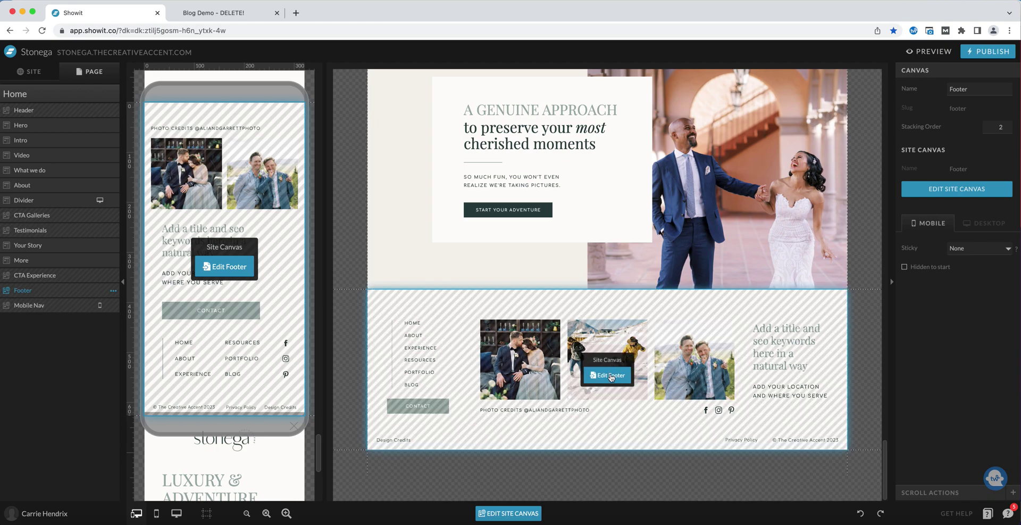
left_click(612, 373)
left_click(418, 193)
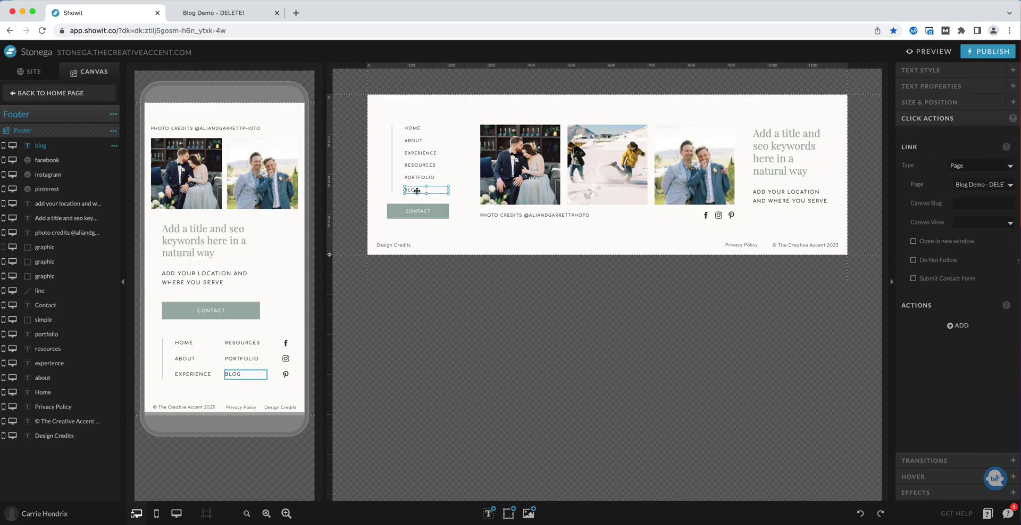
left_click(976, 186)
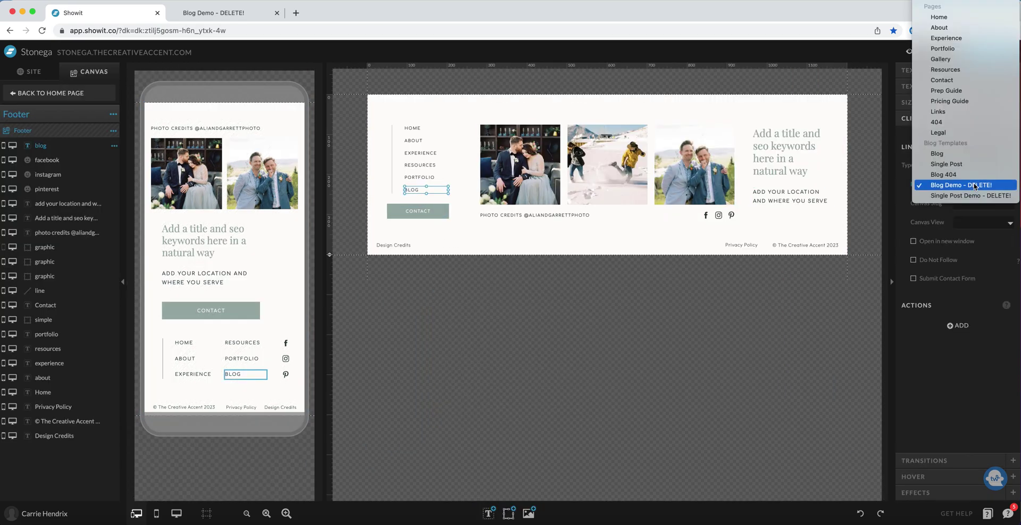
left_click(943, 154)
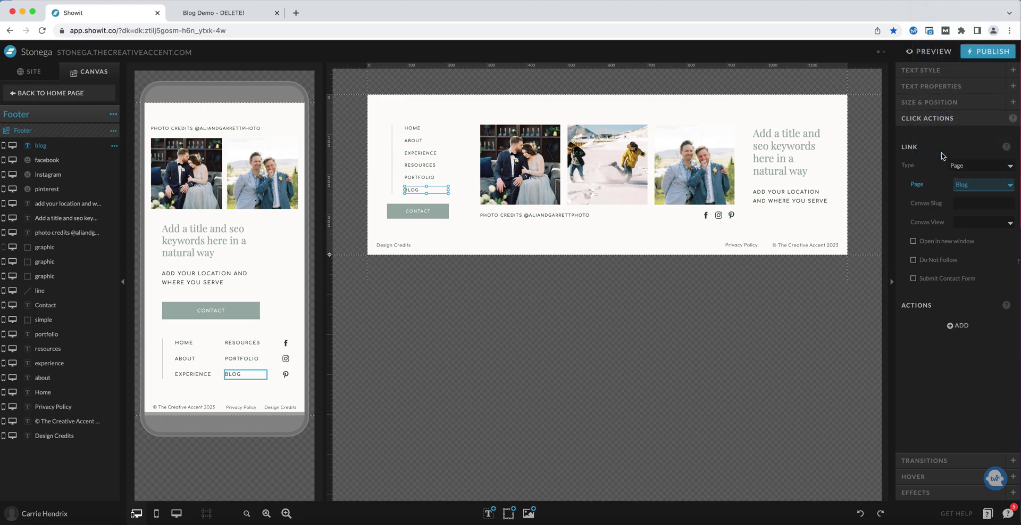
Open the Mobile Nav canvas from the Home page and change its Blog item's link target to the Blog template.
left_click(73, 94)
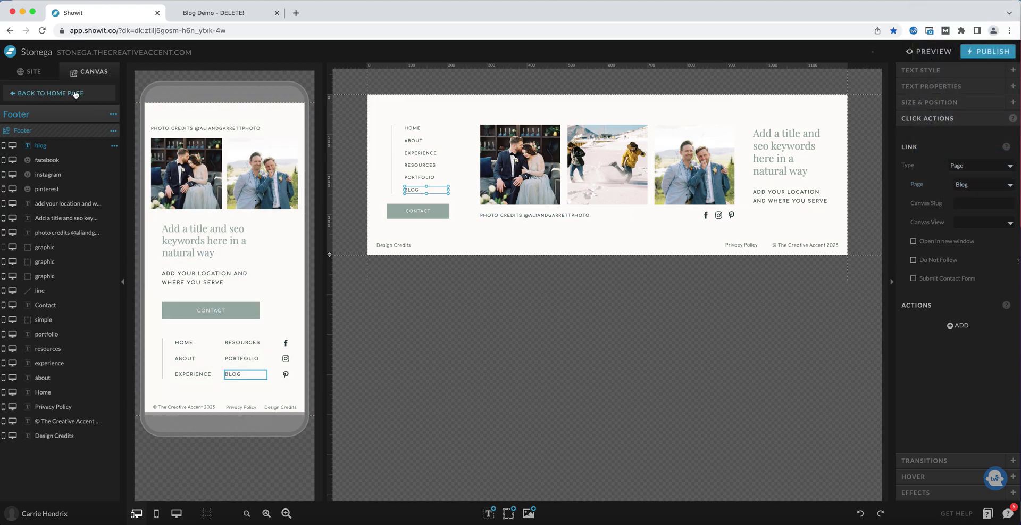
left_click(30, 306)
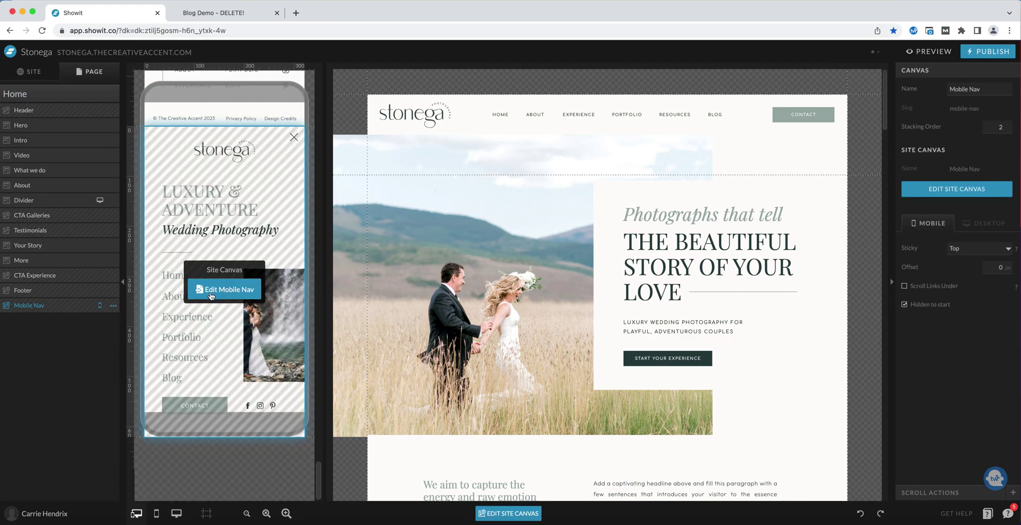
left_click(212, 290)
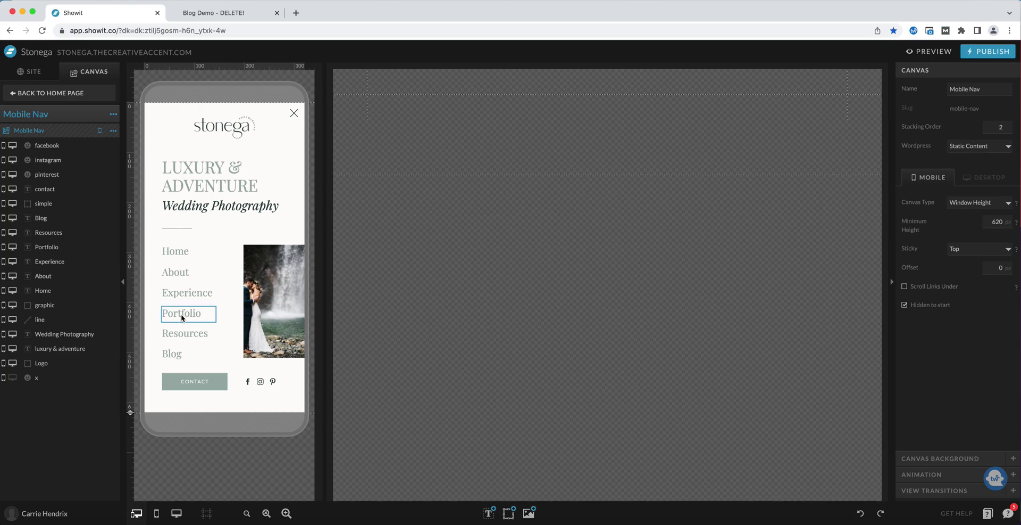
left_click(177, 353)
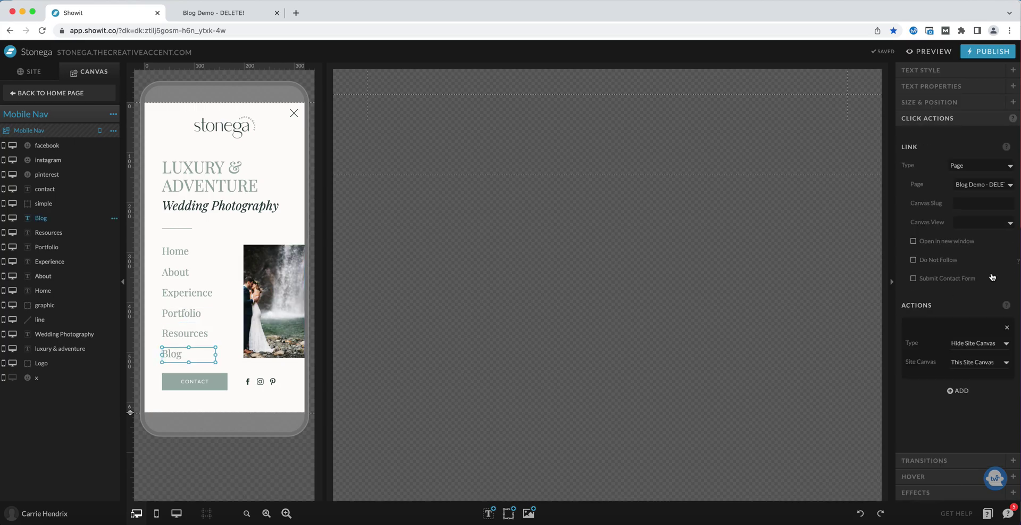
left_click(974, 185)
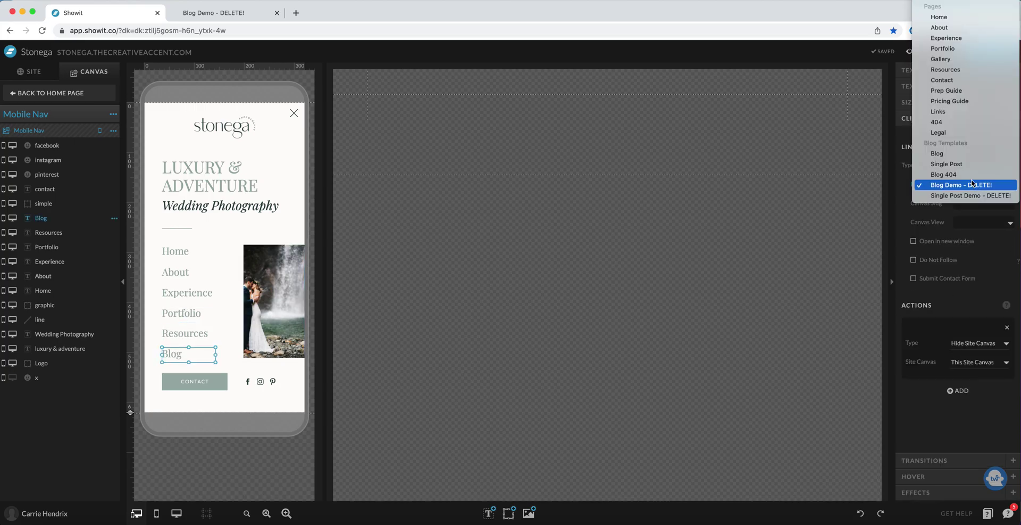
left_click(961, 158)
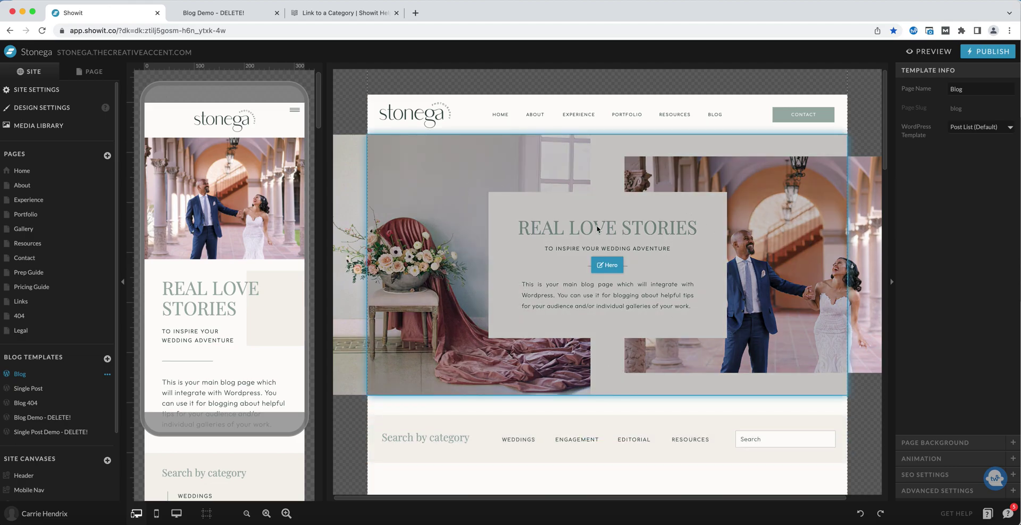
Replace the floral chair image in the Blog template's Hero canvas with the photo of the group of women from the Ali & Garrett folder.
left_click(608, 366)
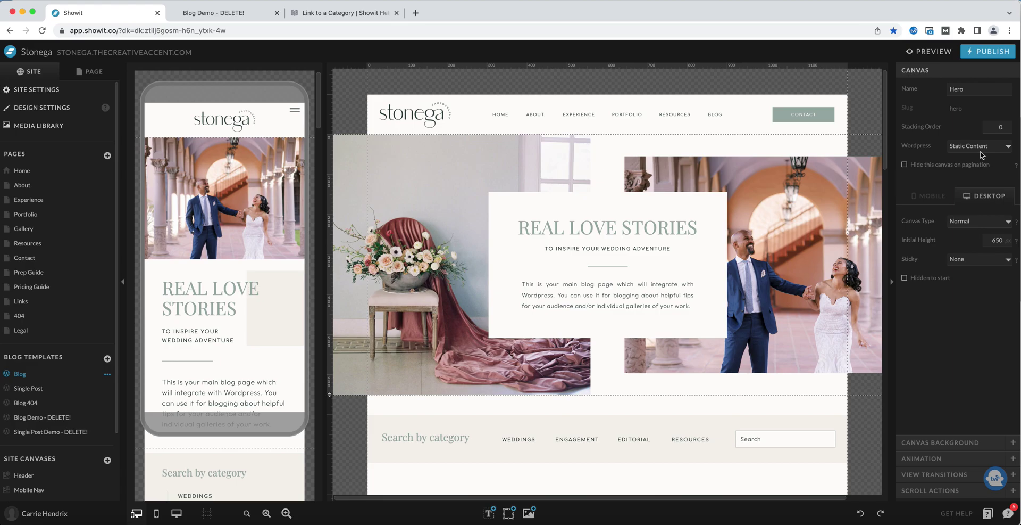
left_click(540, 169)
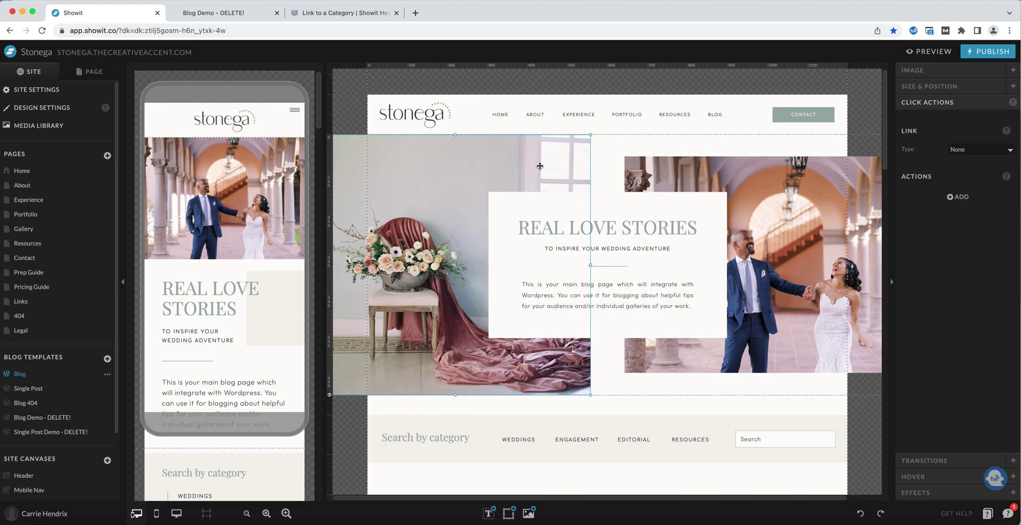
double_click(540, 169)
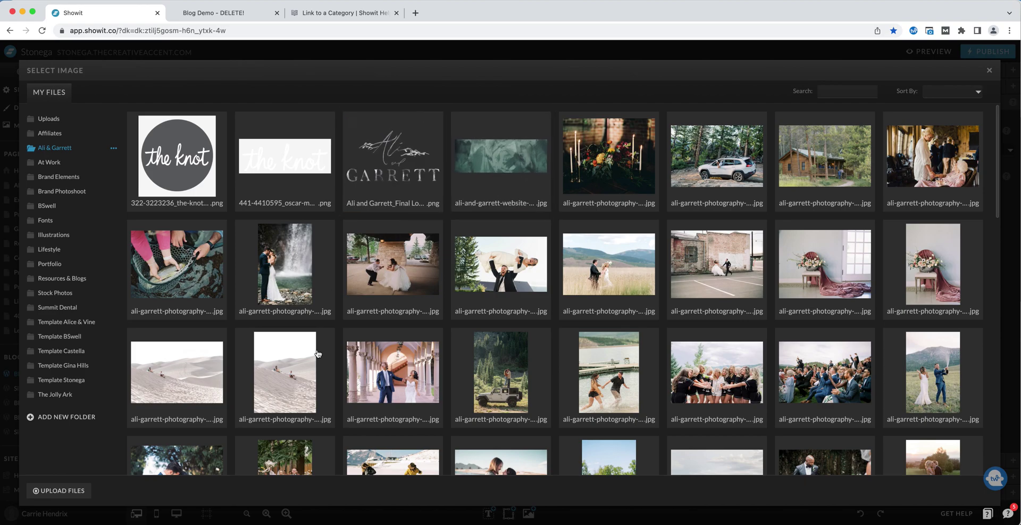
left_click(714, 391)
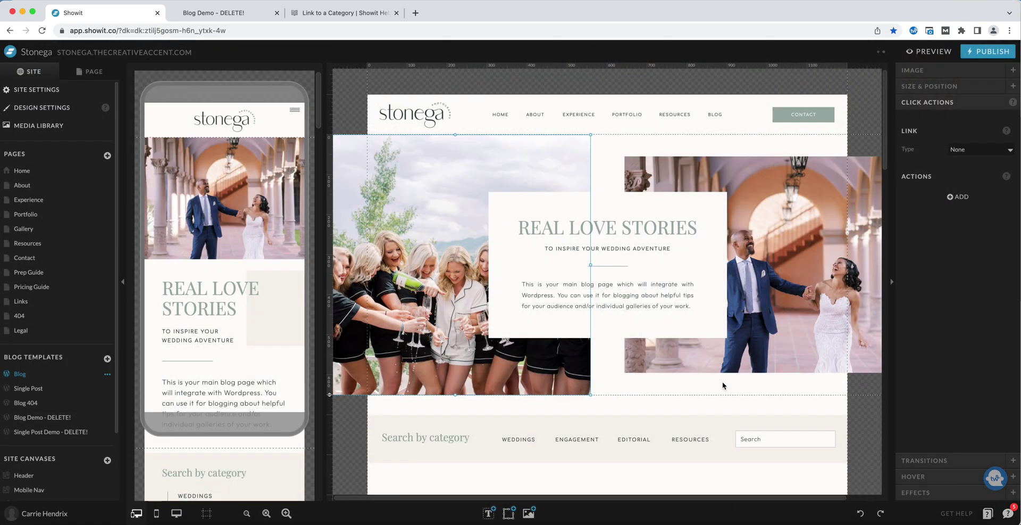
Replace the Hero canvas's REAL LOVE STORIES heading with the text HJGJHG.
double_click(637, 231)
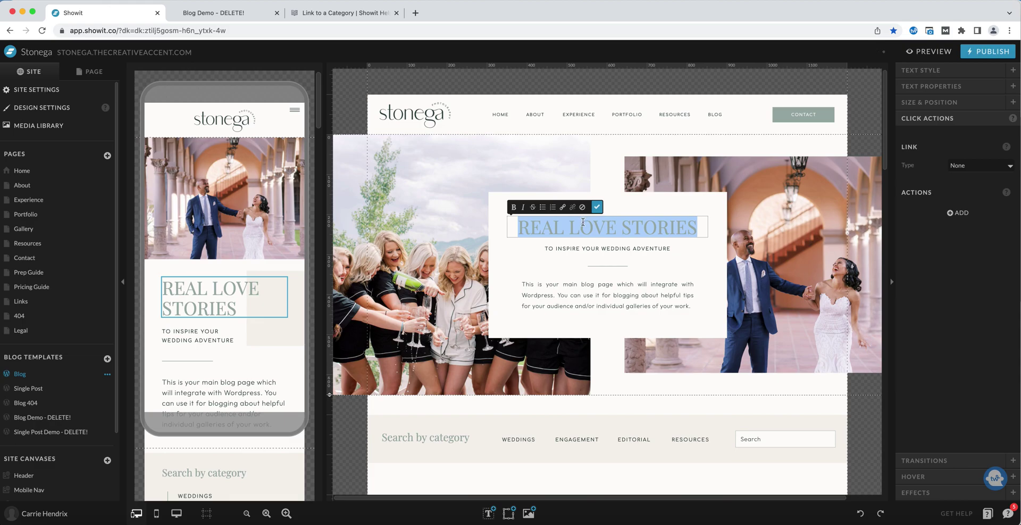
type("HJGJHG")
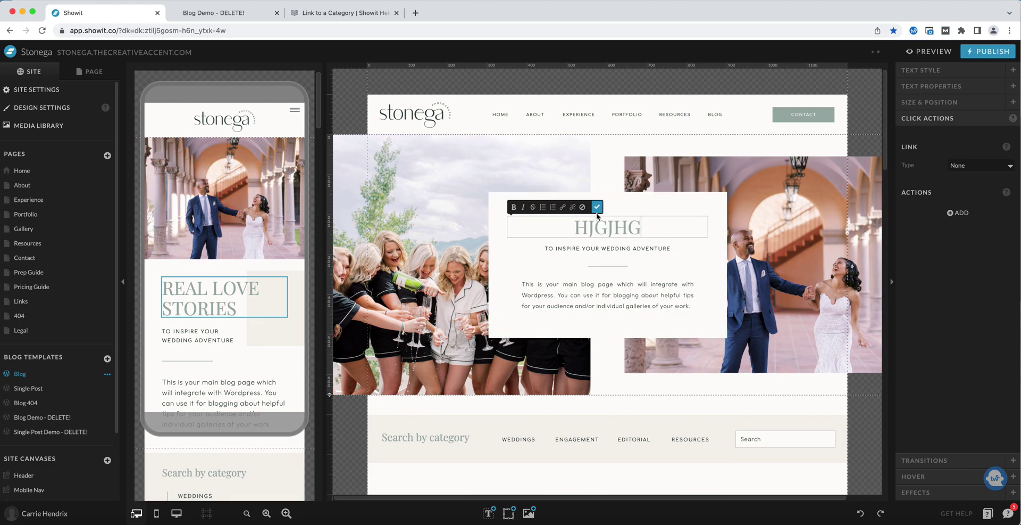
left_click(597, 206)
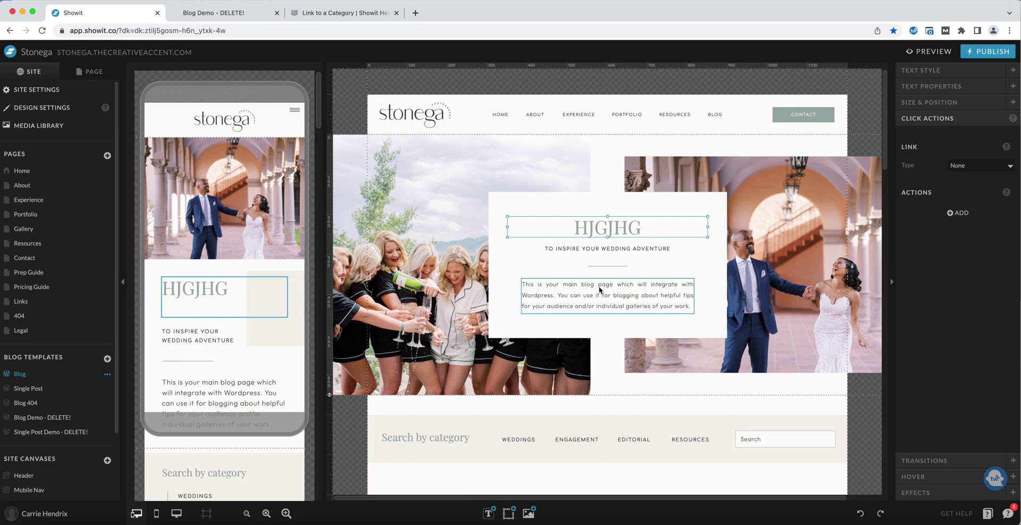
left_click(608, 163)
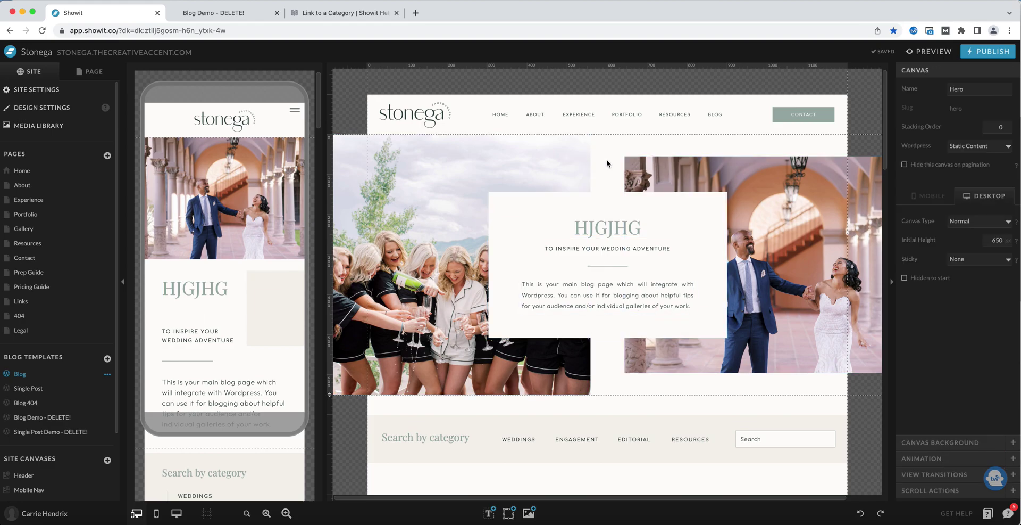
Undo the heading text change and the image replacement in the Hero canvas.
key("super+z")
key("super+z")
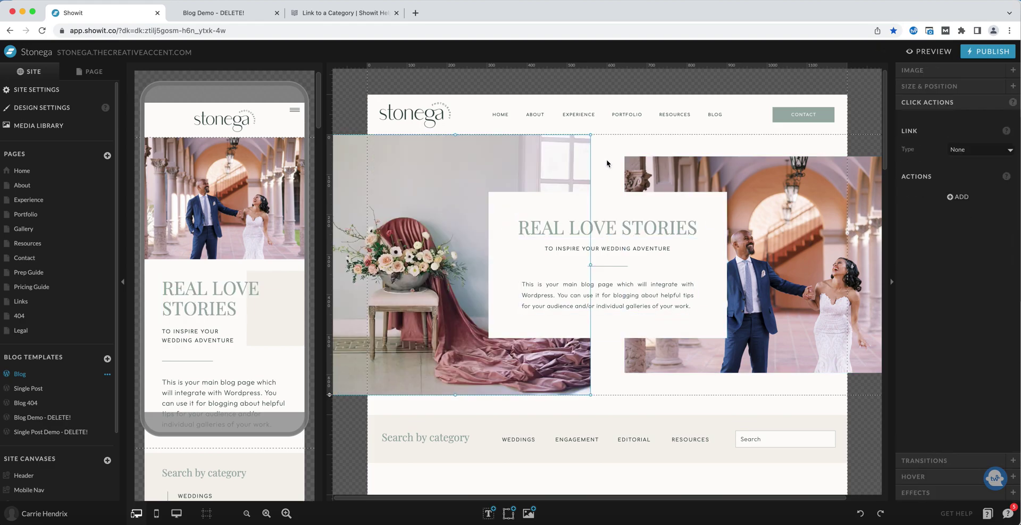
left_click(610, 162)
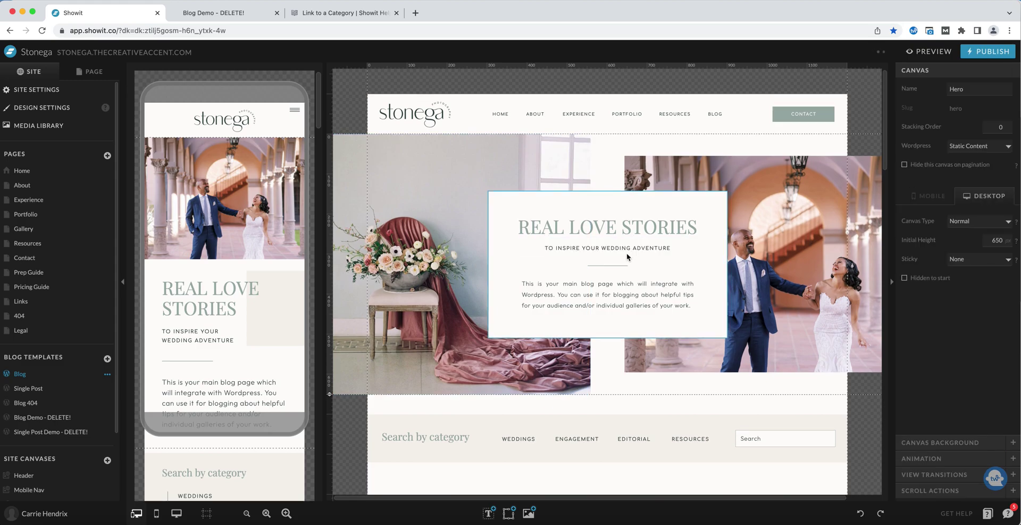
Examine the search bar in the Categories canvas, including its text style and its WordPress placeholder setting.
scroll(626, 253, "down", 2)
scroll(627, 256, "down", 5)
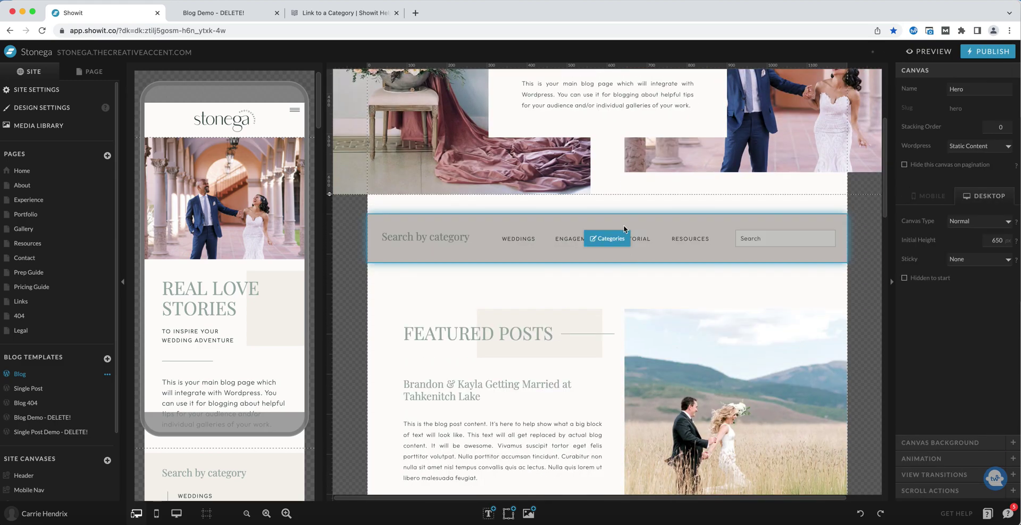
left_click(579, 222)
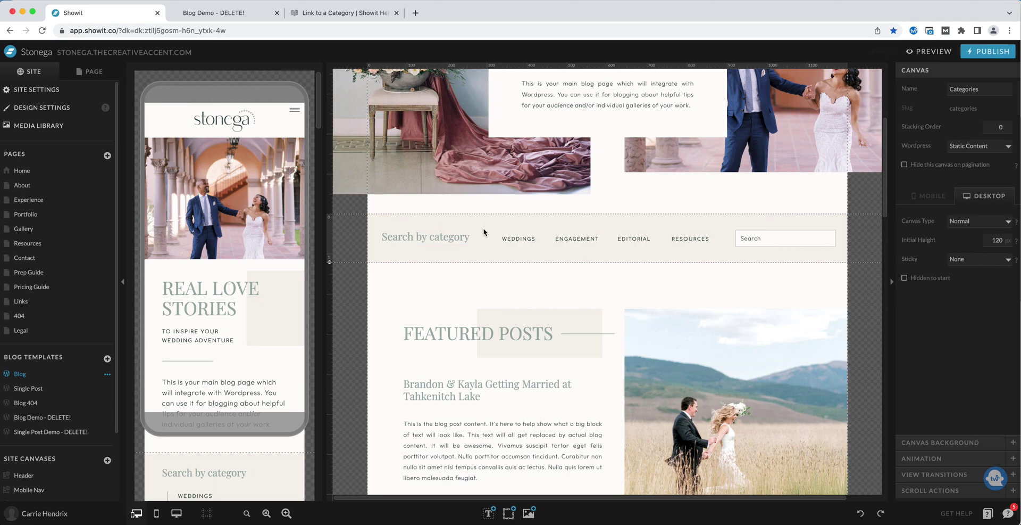
left_click(757, 239)
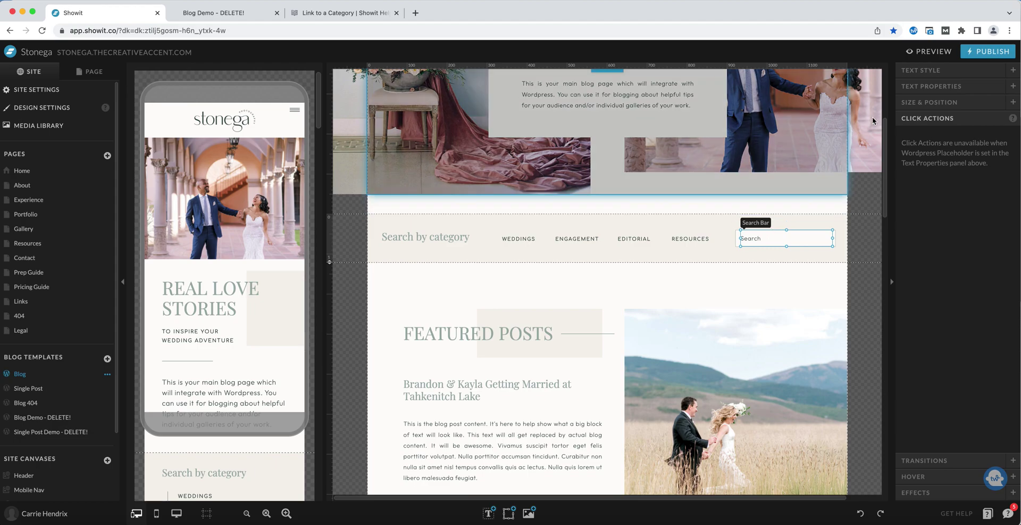
left_click(922, 70)
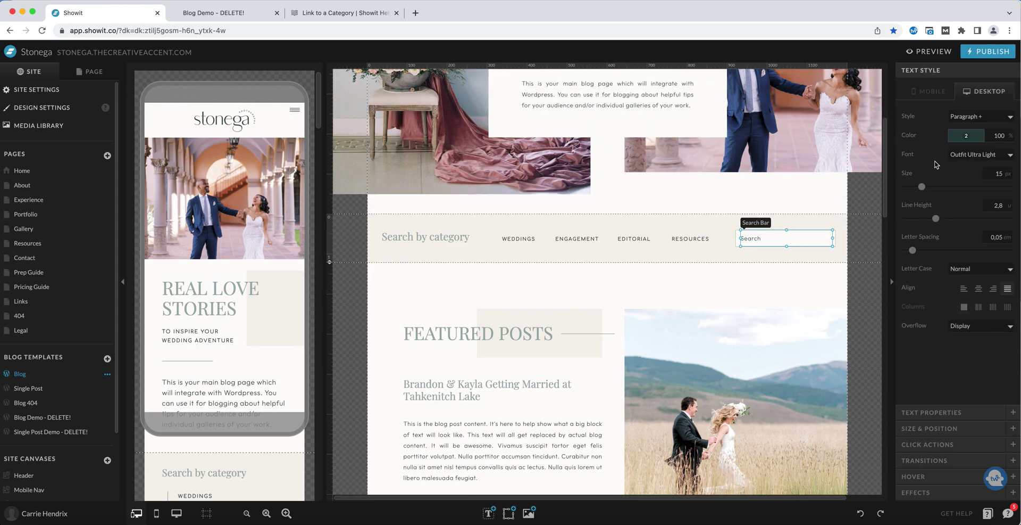
left_click(931, 412)
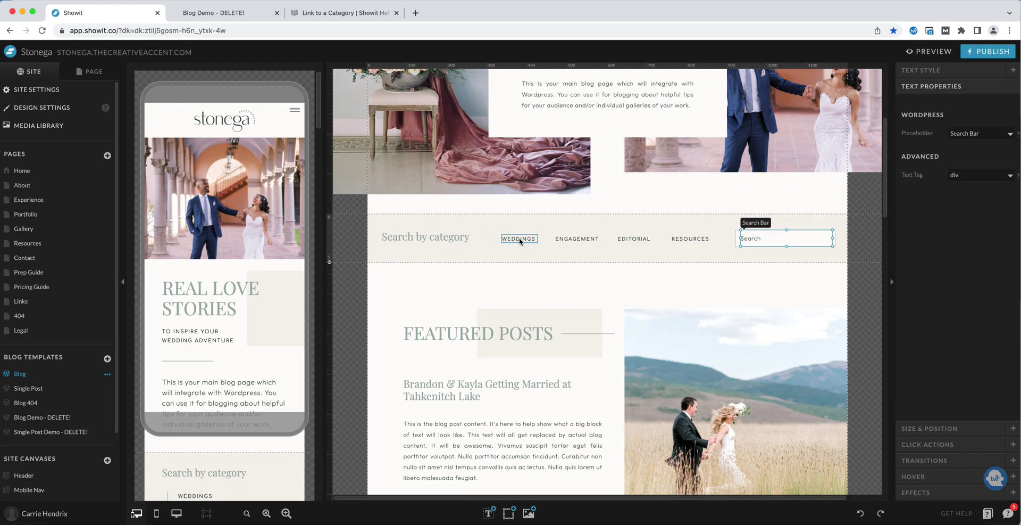
Open the WEDDINGS category label in the Categories canvas for text editing and close the editor.
left_click(521, 240)
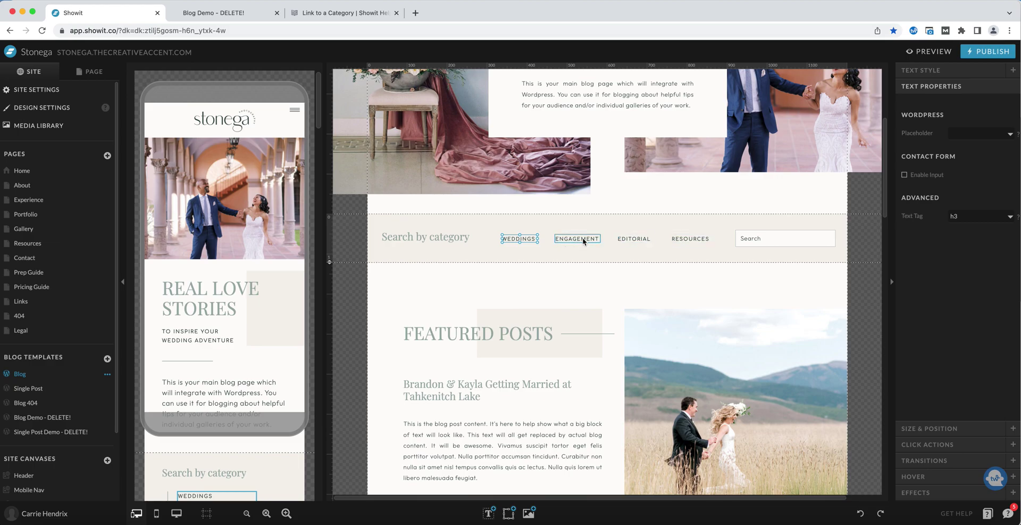
double_click(531, 239)
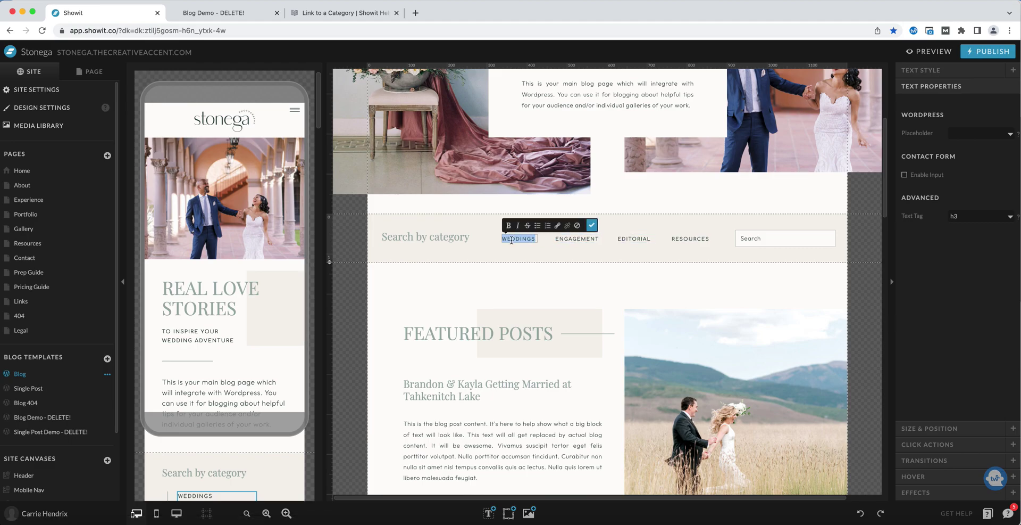
left_click(588, 226)
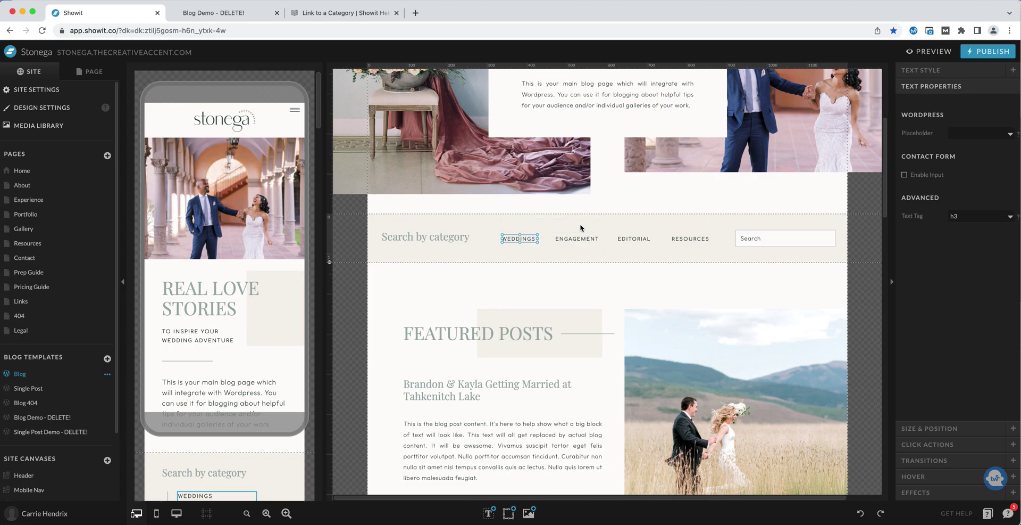
Locate the Categories canvas in the Blog template's structure and inspect its WEDDINGS item in the mobile and desktop layouts.
left_click(90, 71)
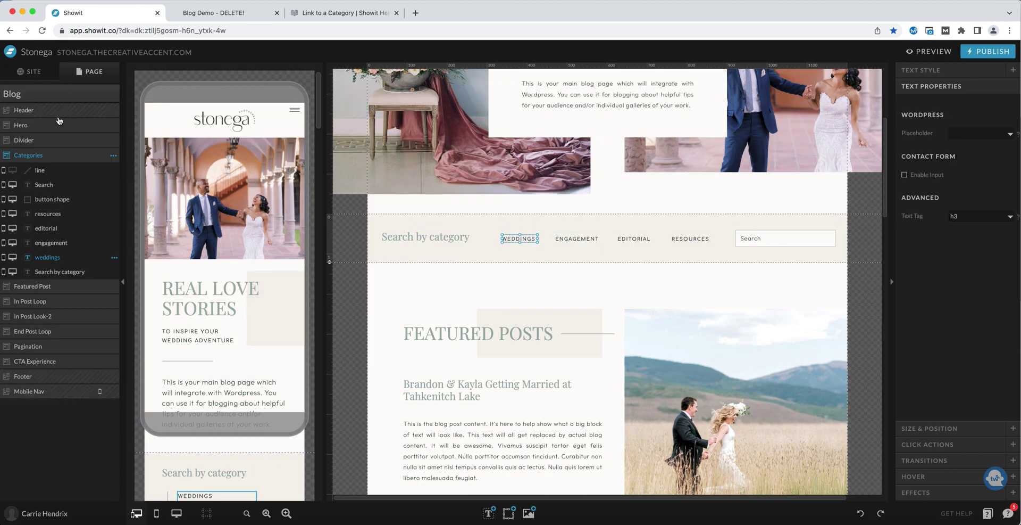
left_click(44, 156)
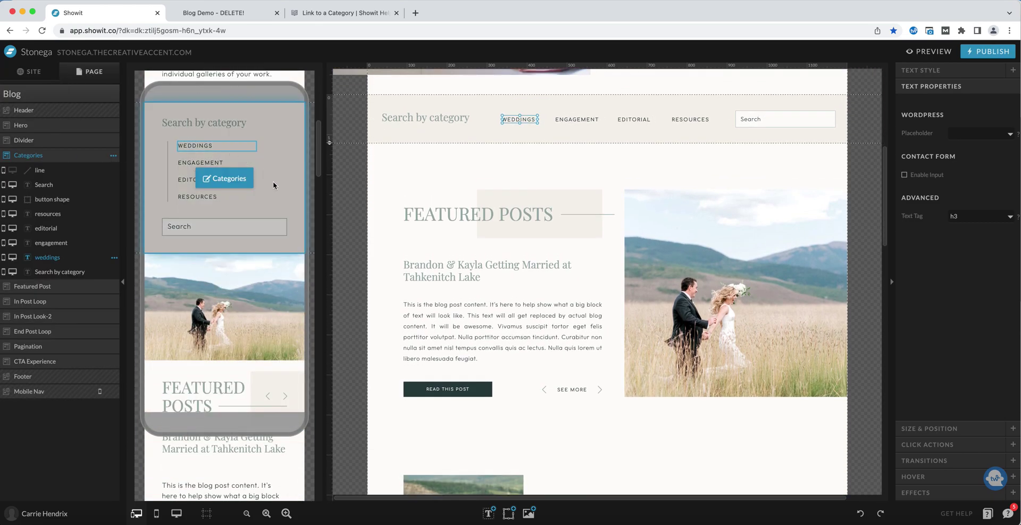
left_click(273, 180)
scroll(273, 181, "up", 1)
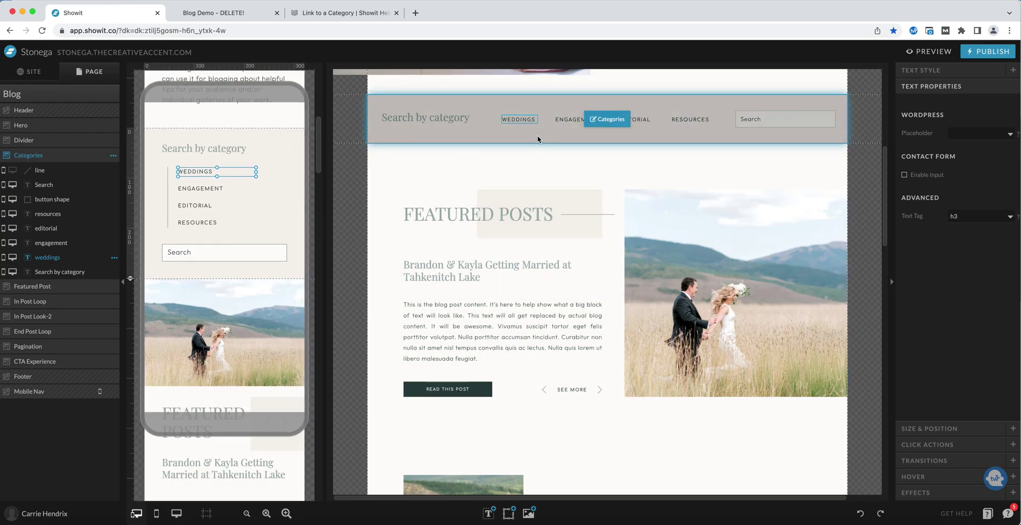
left_click(538, 137)
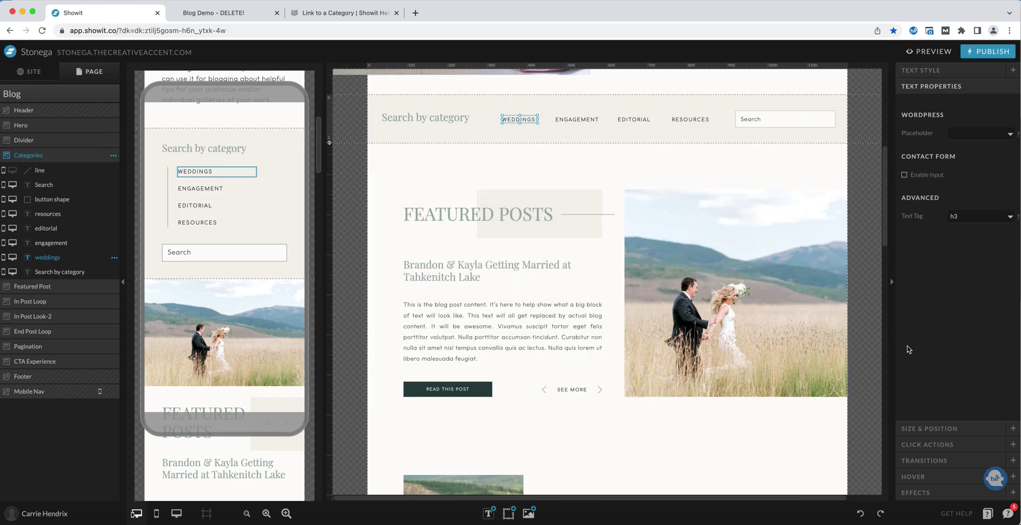
Set the link type of the WEDDINGS category label to URL in its click actions.
left_click(937, 444)
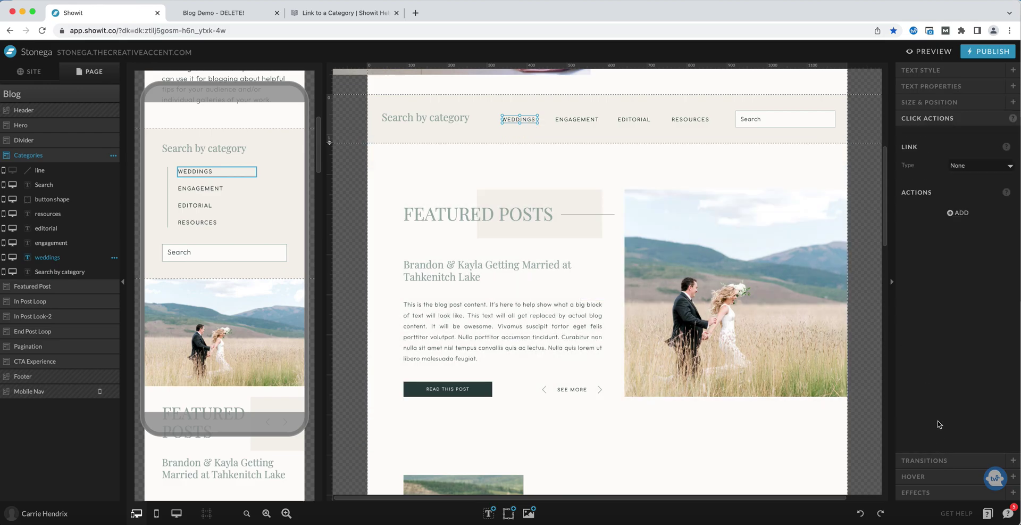
left_click(967, 165)
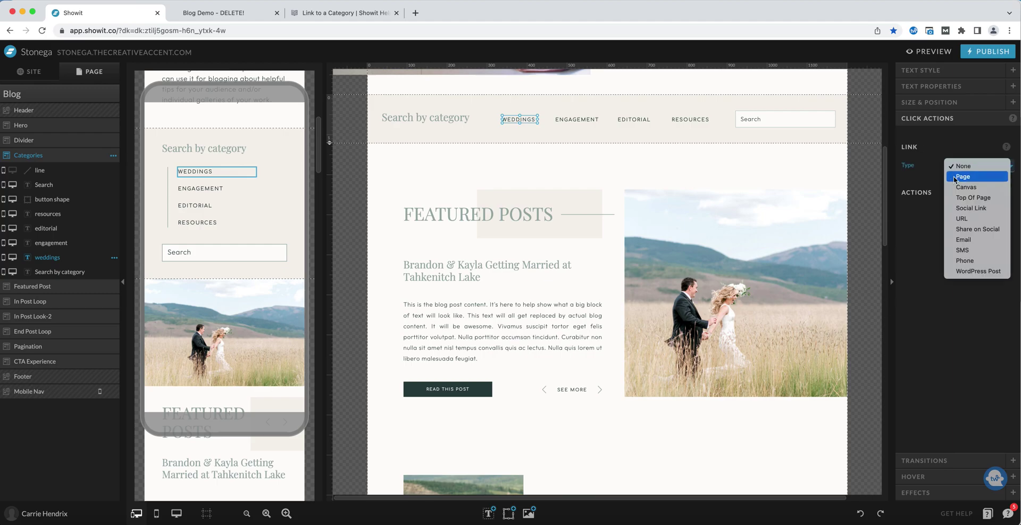
left_click(959, 219)
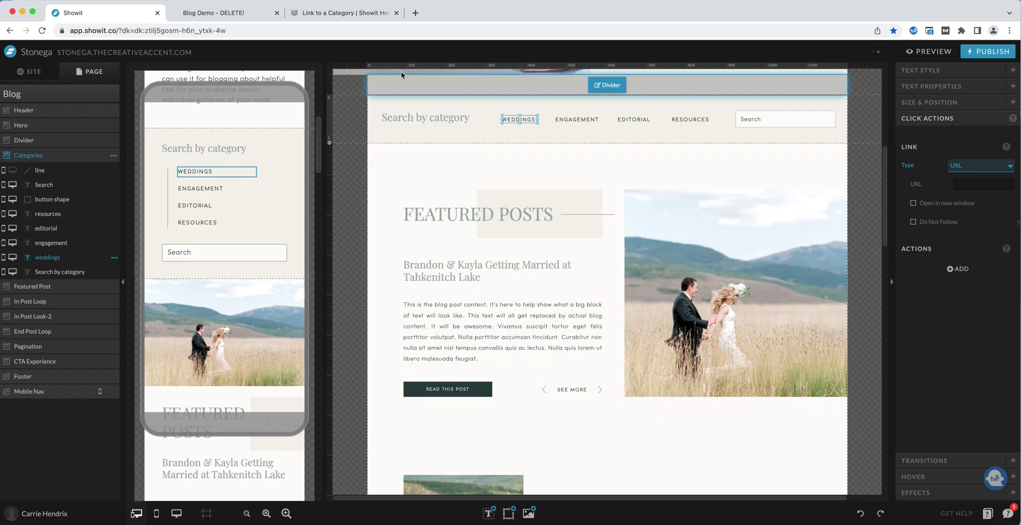
Switch to the Link to a Category help article and read how to format category link URLs and find category slugs.
left_click(352, 13)
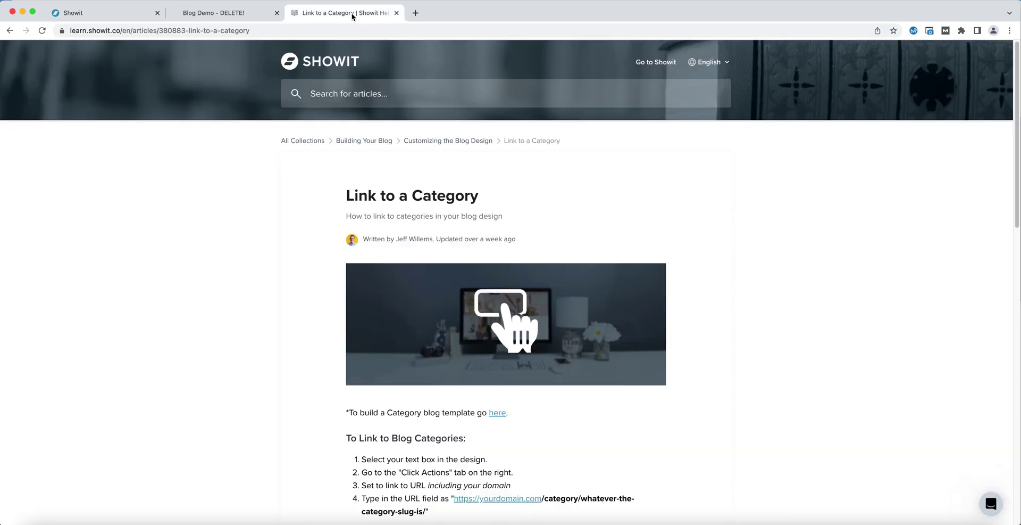
scroll(579, 237, "down", 2)
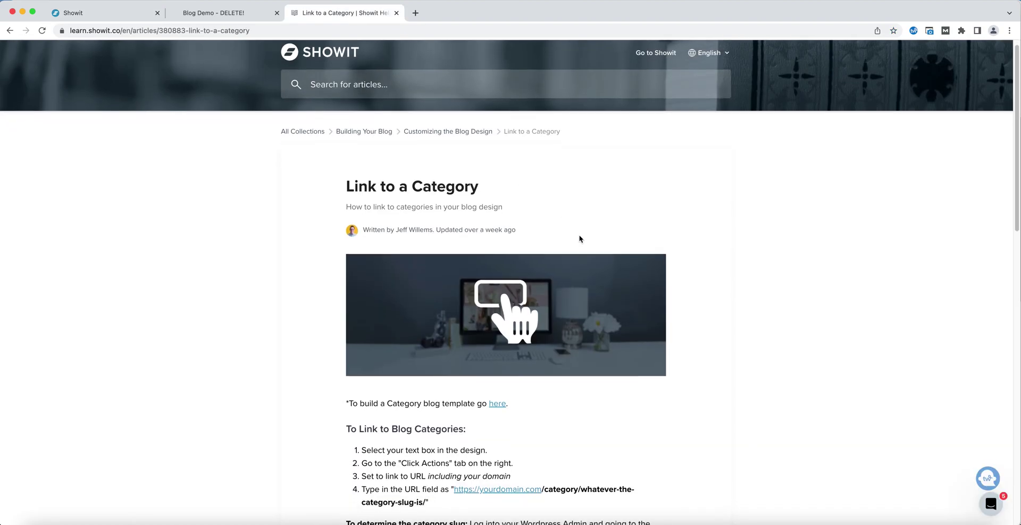
scroll(580, 238, "down", 2)
scroll(650, 392, "down", 3)
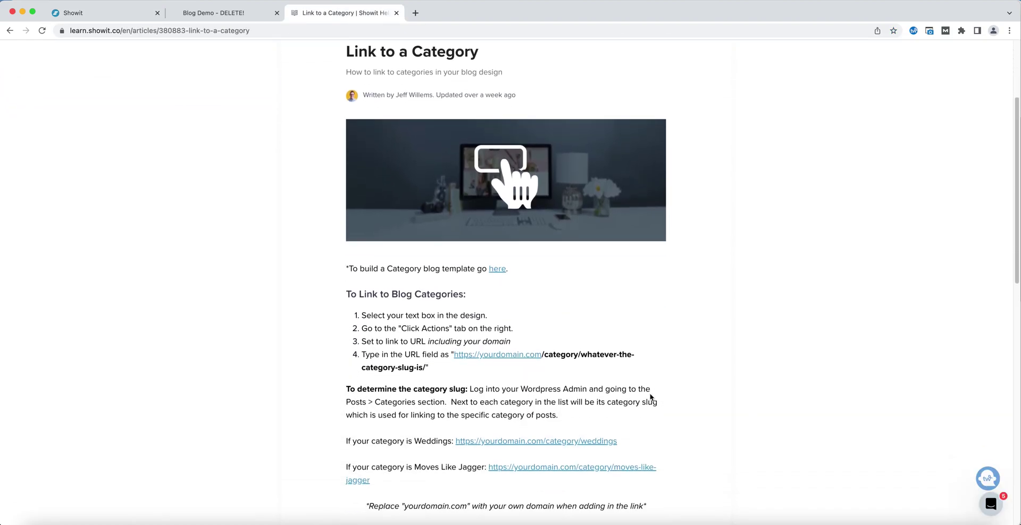
scroll(650, 393, "down", 2)
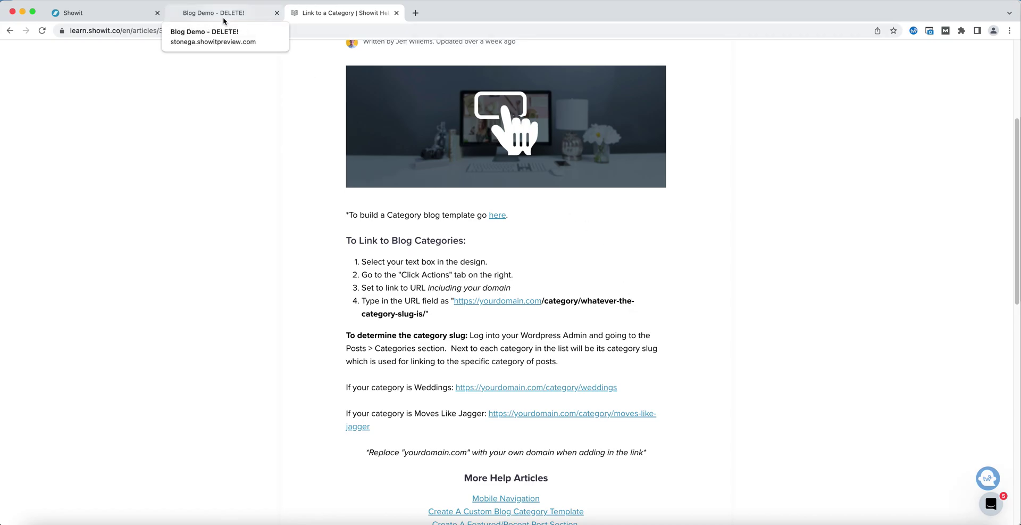
Return to the Showit editor and check the link settings of the ENGAGEMENT, EDITORIAL and RESOURCES category labels.
left_click(144, 16)
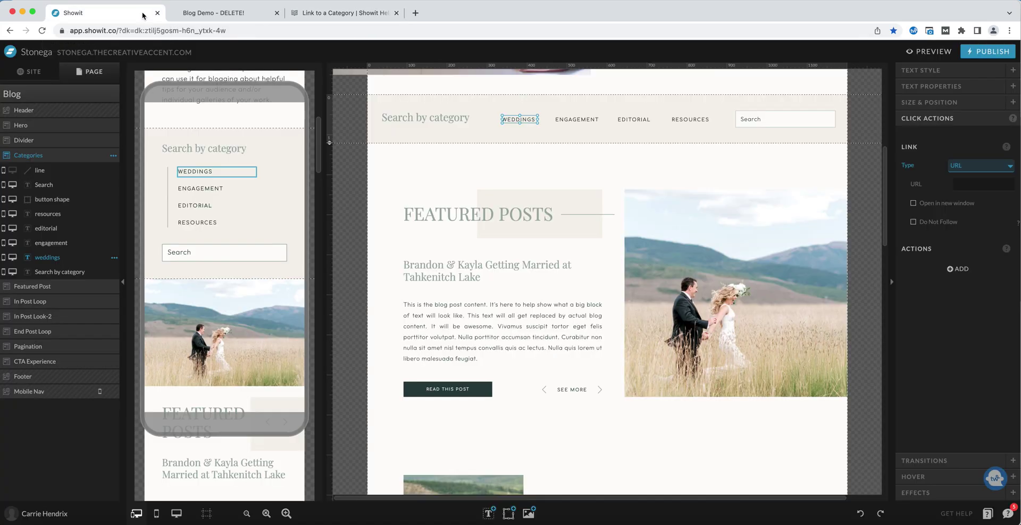
scroll(595, 202, "up", 1)
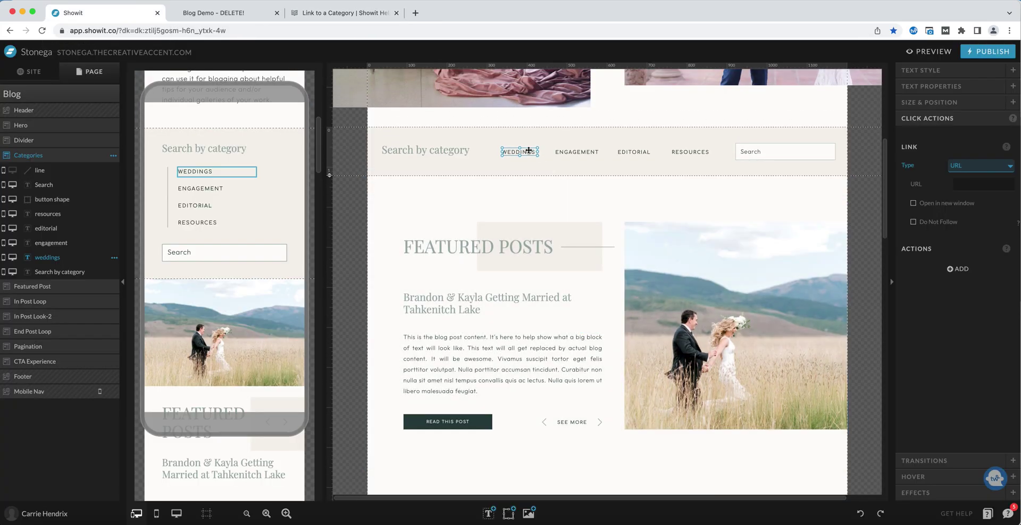
left_click(590, 153)
left_click(639, 151)
left_click(708, 152)
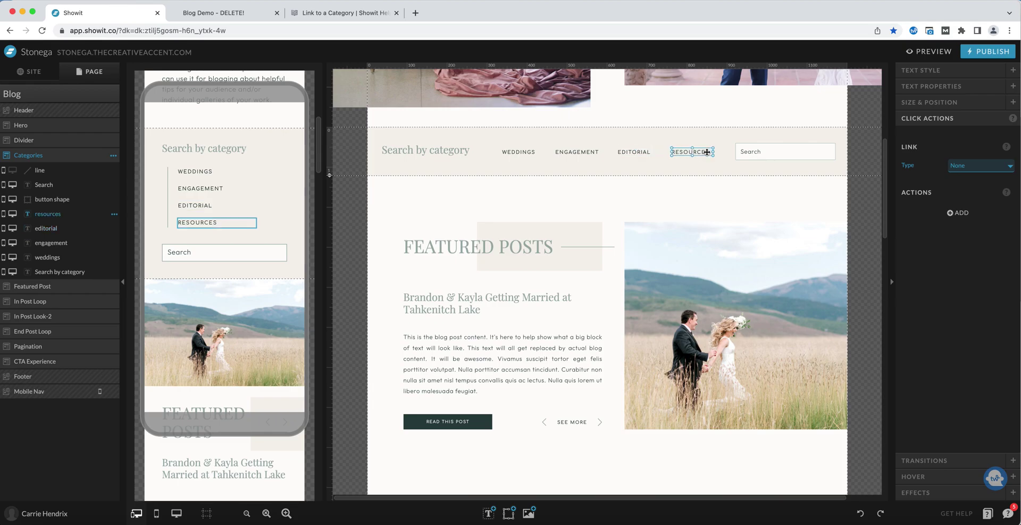
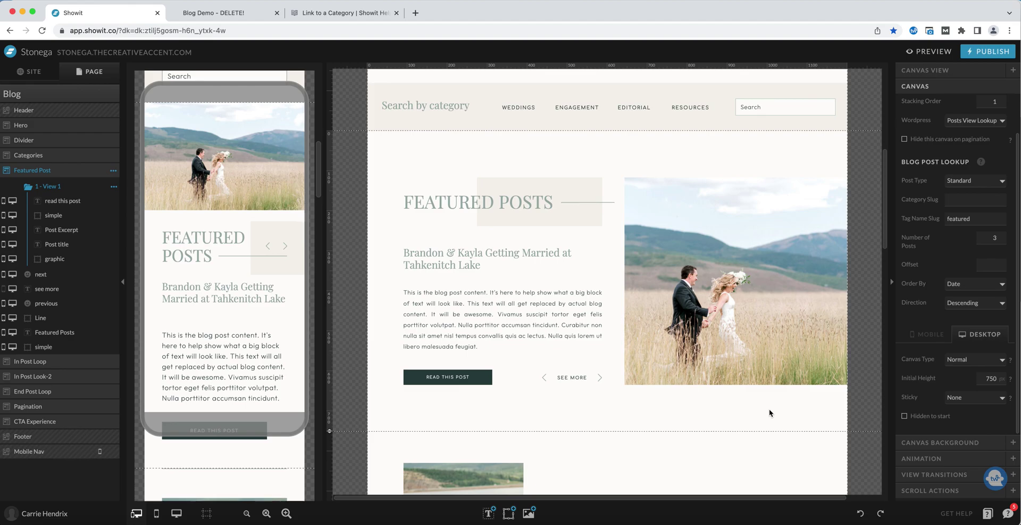
Open the FEATURED POSTS heading for text editing, select its text and close the editor.
double_click(487, 200)
triple_click(469, 199)
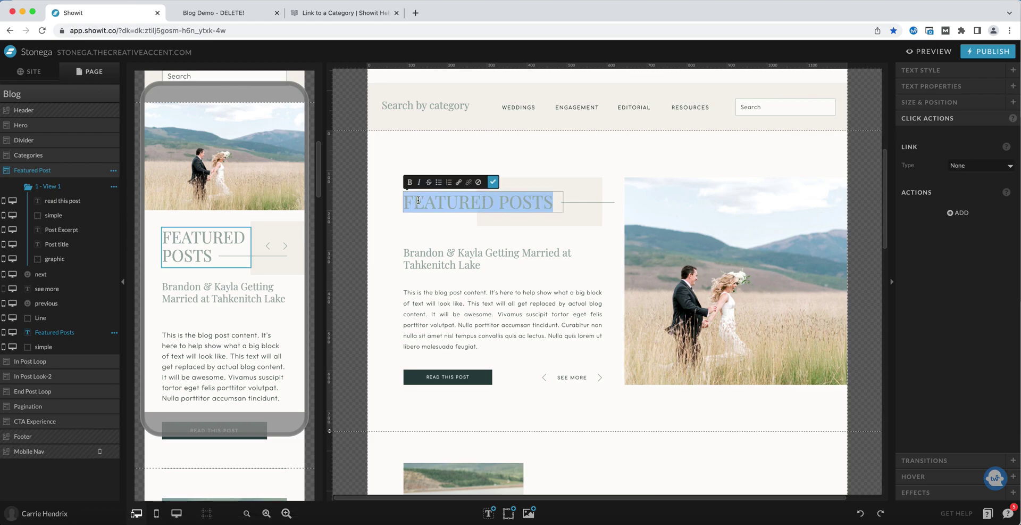
left_click(493, 182)
Inspect the properties of the Featured Post canvas's post title, heading, image, excerpt and READ THIS POST label, including their WordPress settings.
left_click(485, 259)
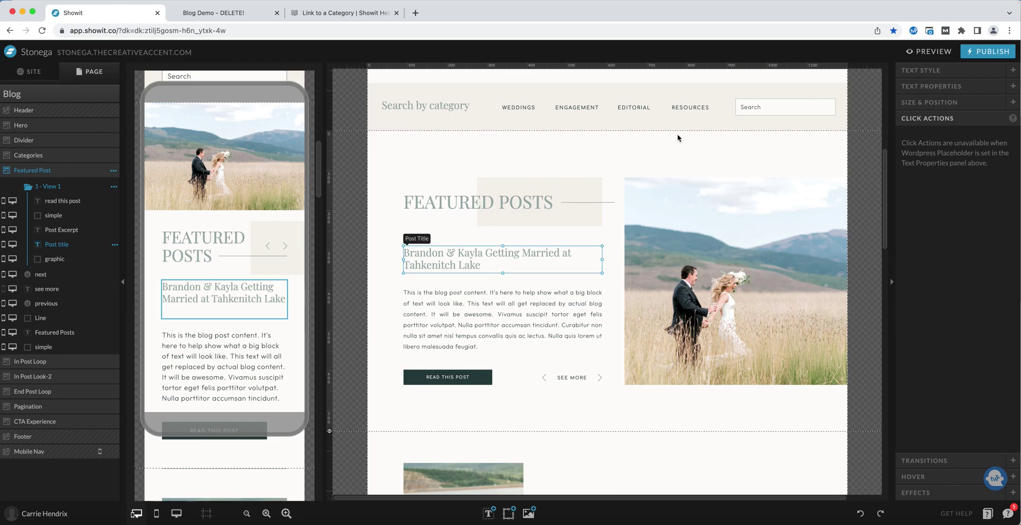
left_click(939, 85)
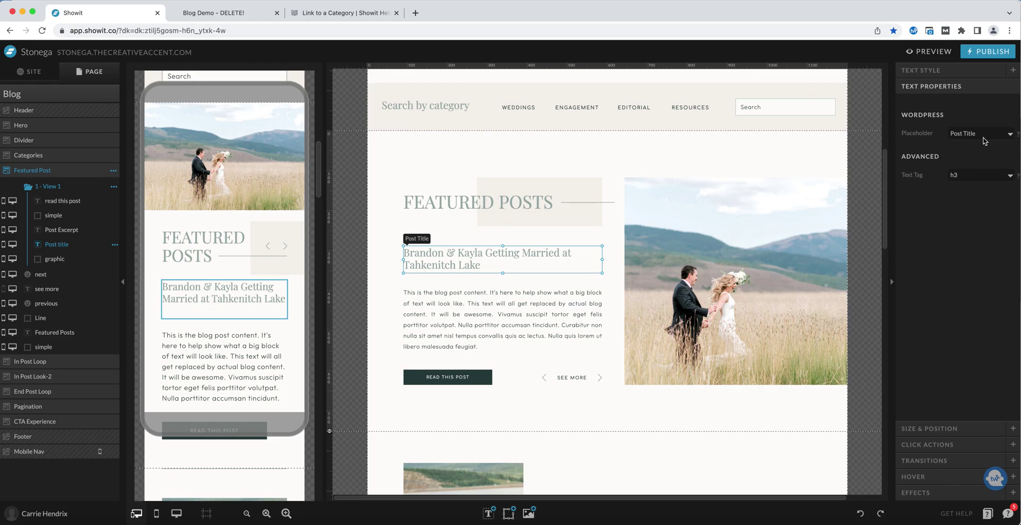
left_click(499, 198)
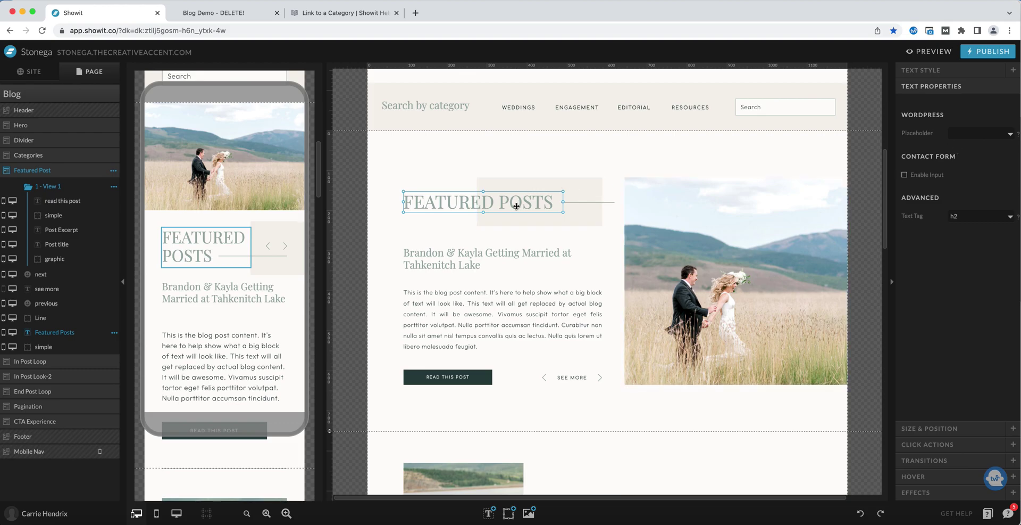
left_click(715, 254)
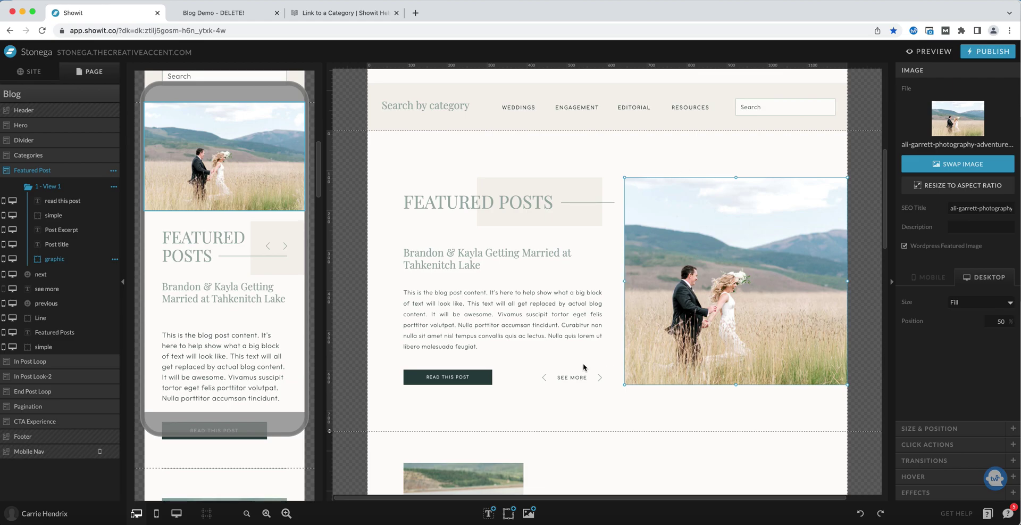
left_click(443, 308)
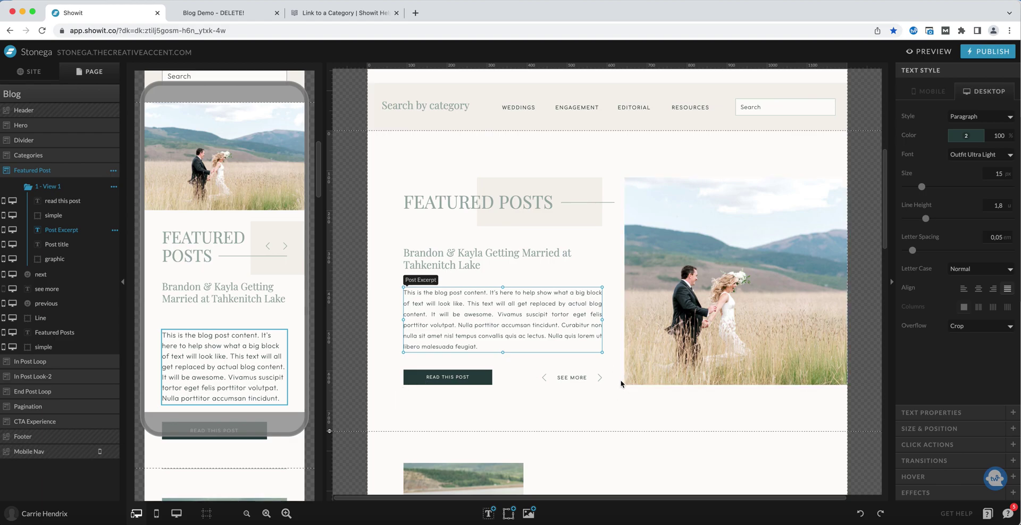
left_click(961, 413)
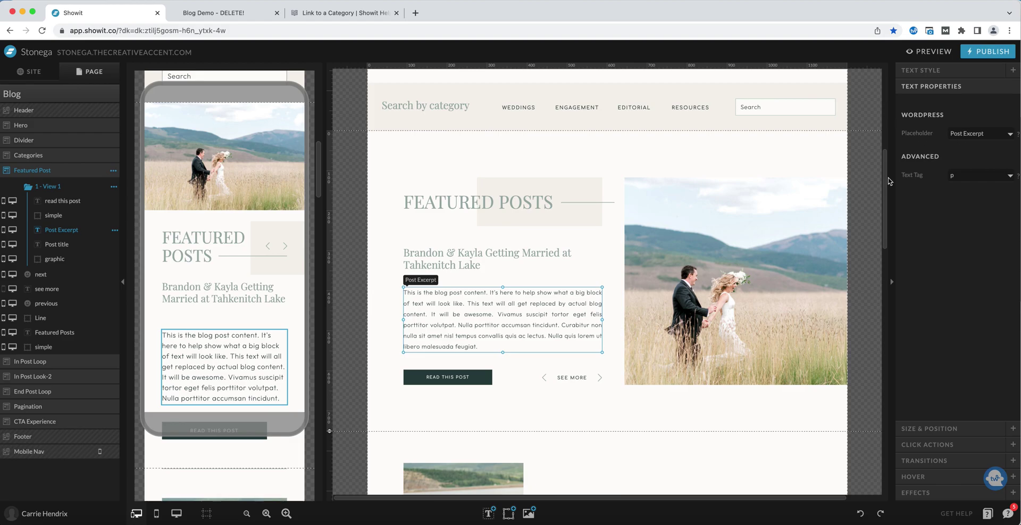
left_click(444, 379)
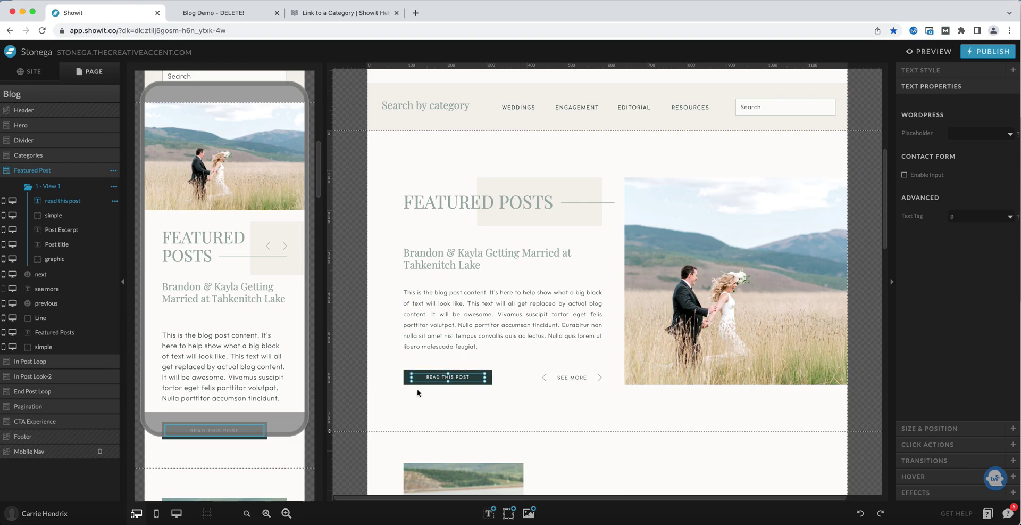
Examine the Featured Post canvas's blog post lookup settings, opening Category Slug for entry and closing it without a value.
left_click(522, 361)
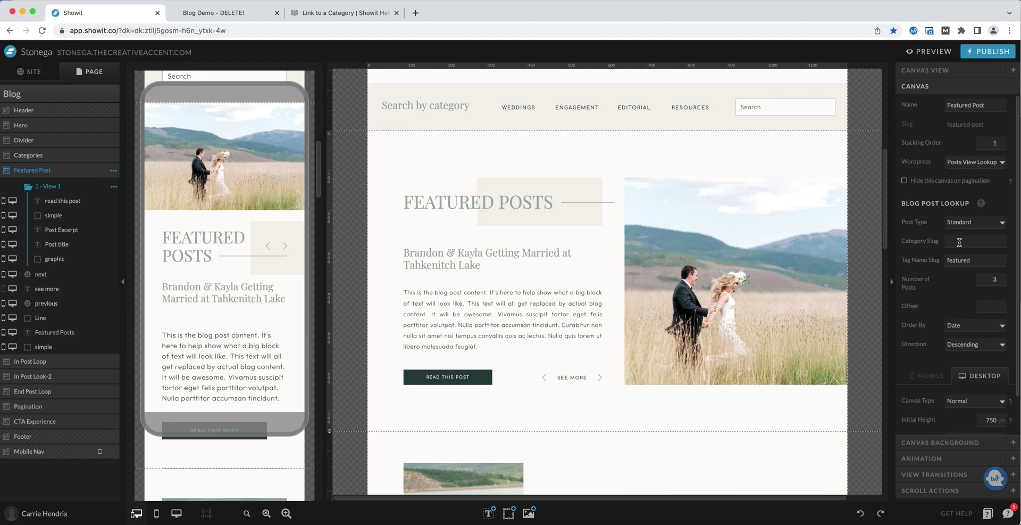
left_click(960, 241)
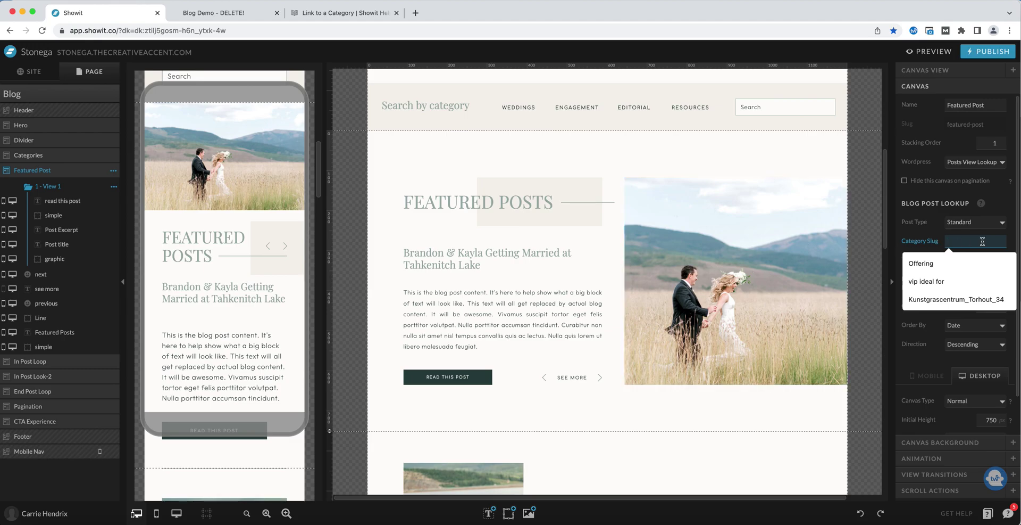
left_click(797, 399)
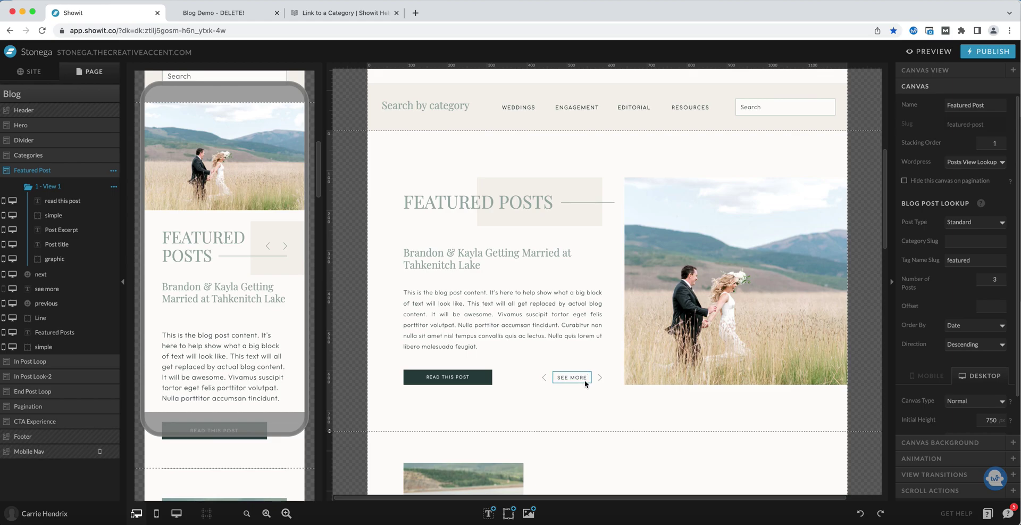
Switch to the Blog Demo preview and cycle forward through the posts in its Featured Posts section.
left_click(240, 15)
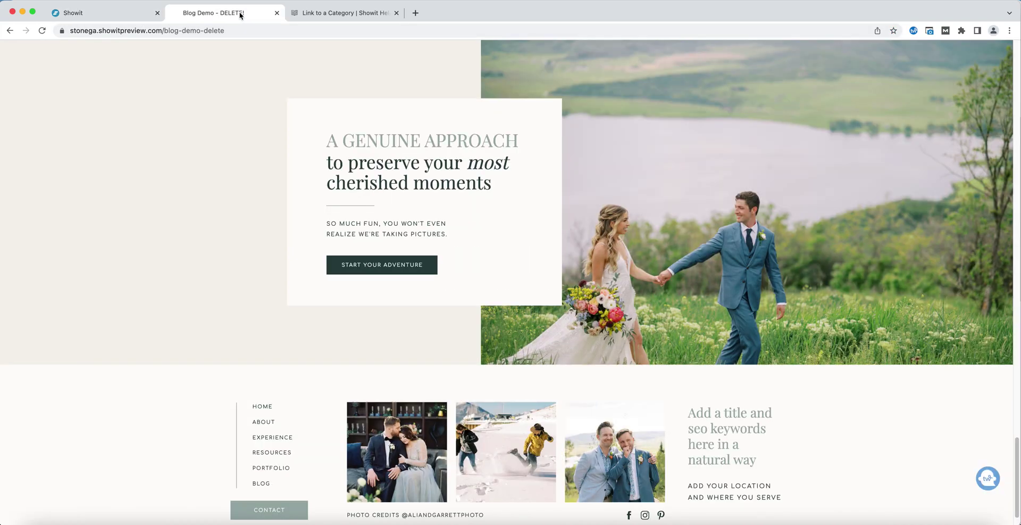
scroll(659, 271, "up", 20)
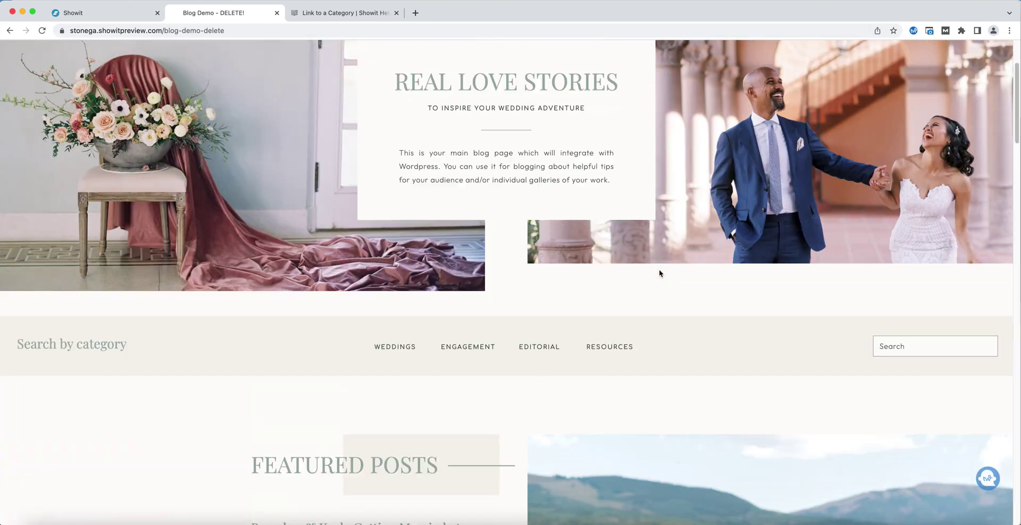
scroll(659, 273, "down", 6)
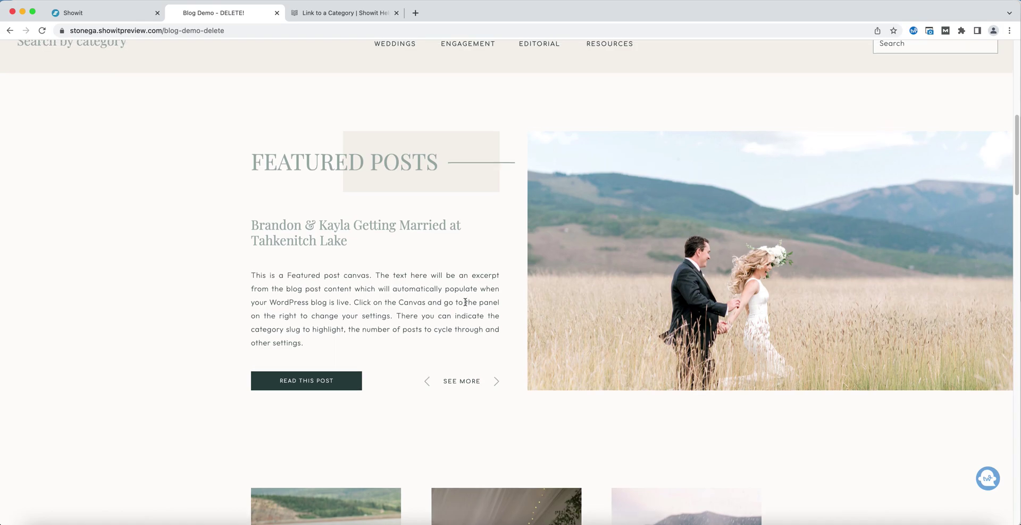
left_click(496, 381)
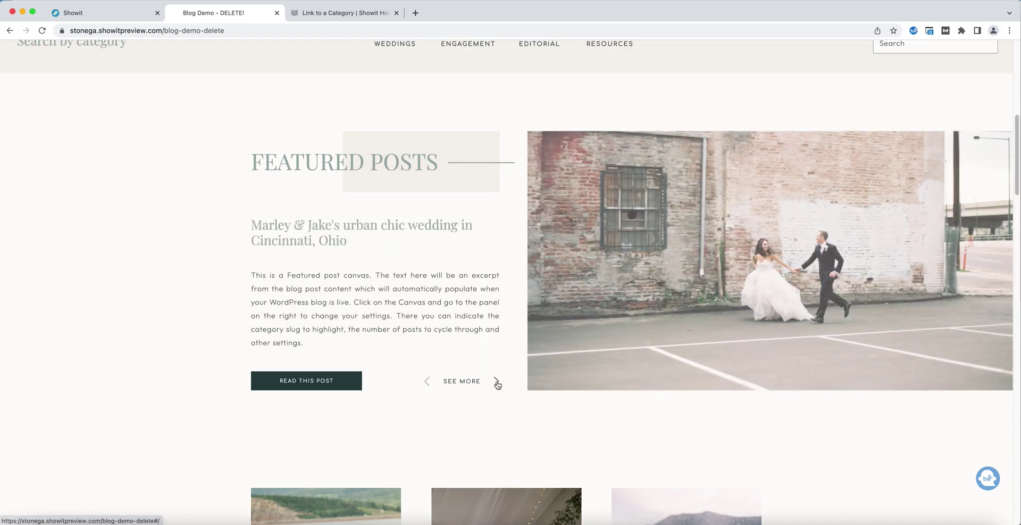
left_click(497, 381)
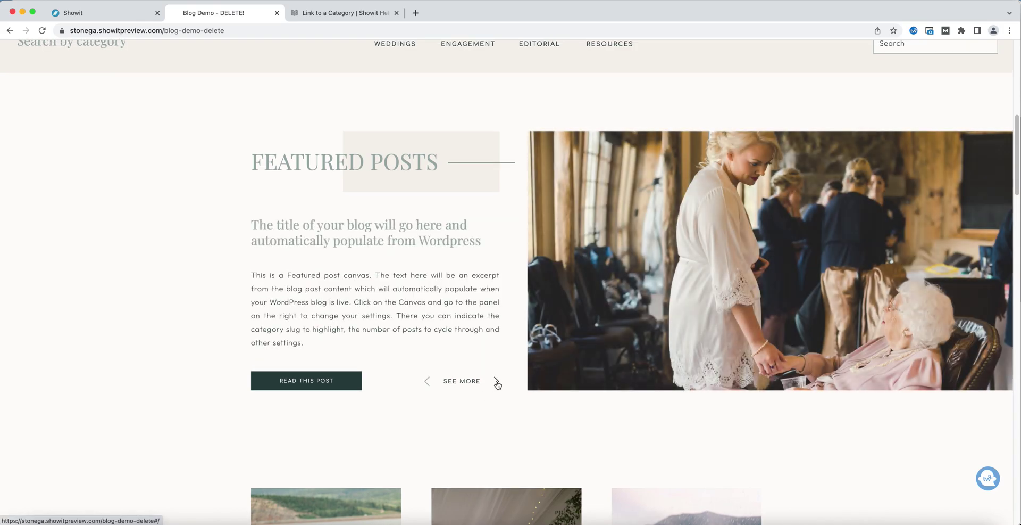
left_click(496, 381)
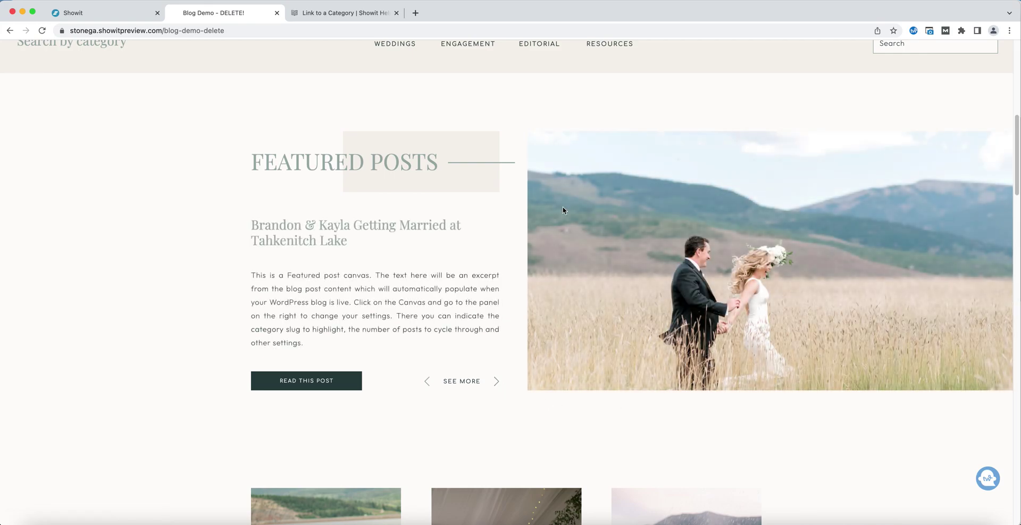
Return to the Showit editor and review the Order By and Direction options in the Featured Post canvas's post lookup.
left_click(93, 14)
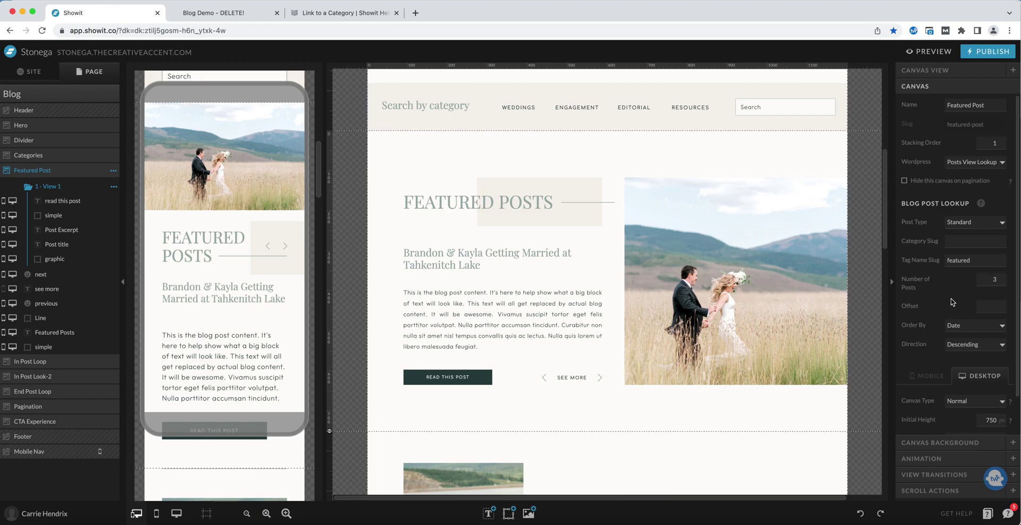
scroll(951, 305, "down", 1)
scroll(951, 305, "down", 1)
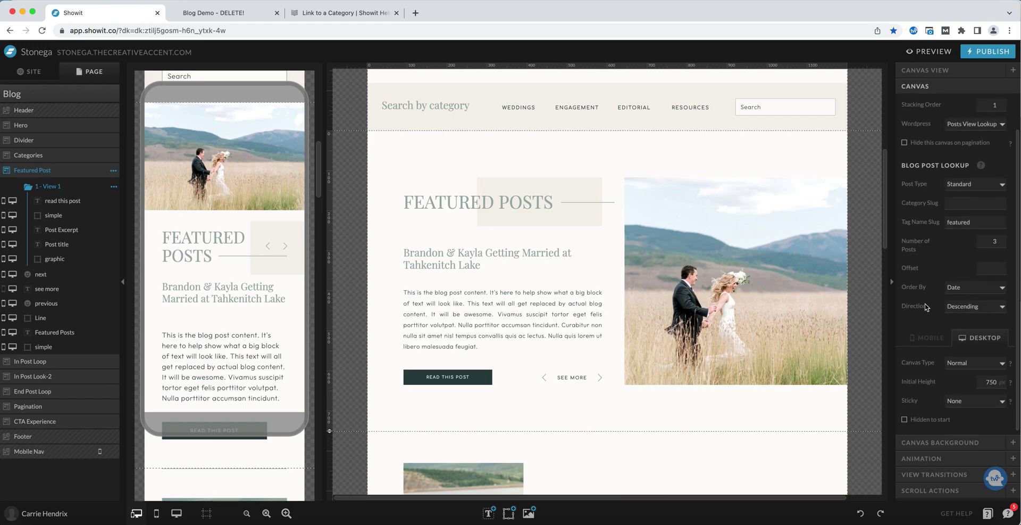
left_click(967, 291)
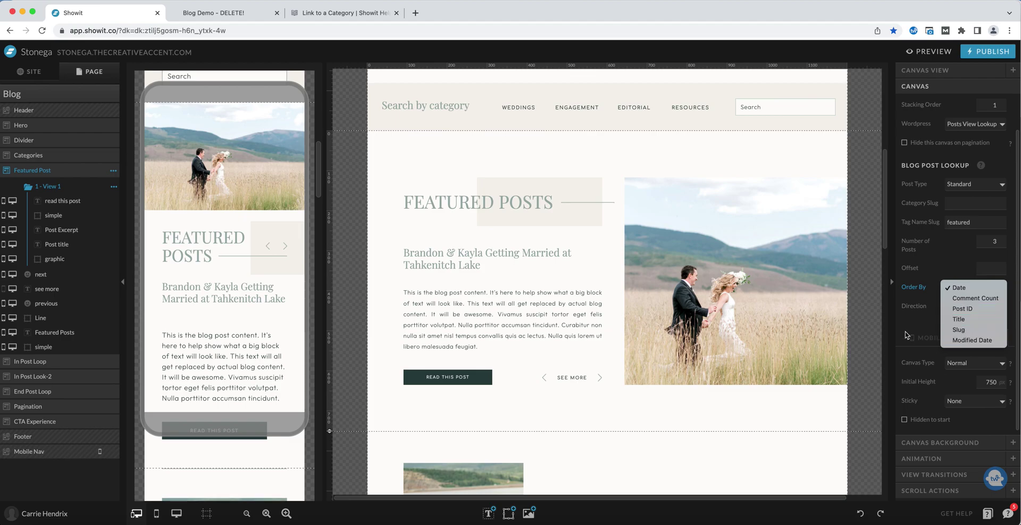
left_click(915, 301)
left_click(972, 307)
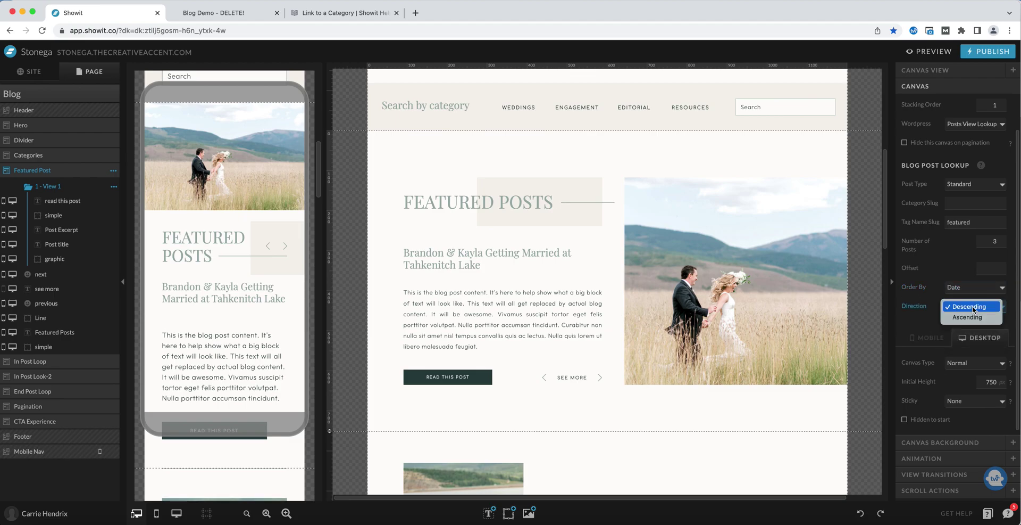
left_click(919, 304)
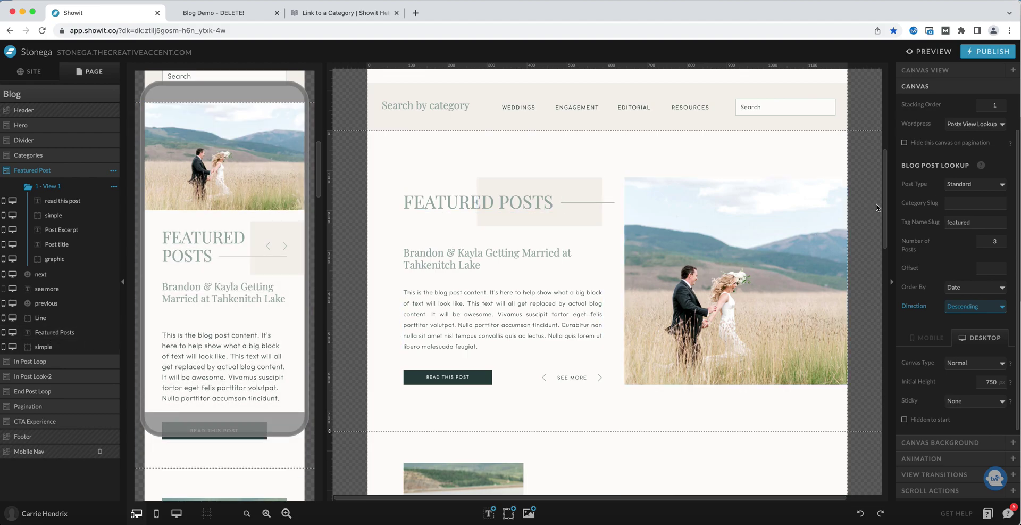
Check the Featured Post canvas's tag name slug and compare its layout with the In Post Loop canvas below it.
left_click(945, 226)
scroll(619, 365, "down", 5)
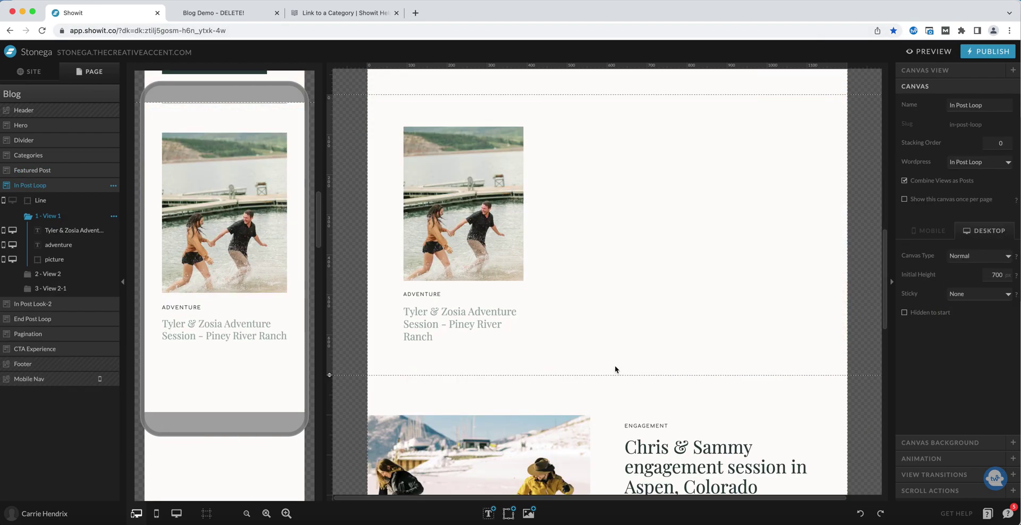
scroll(614, 368, "up", 5)
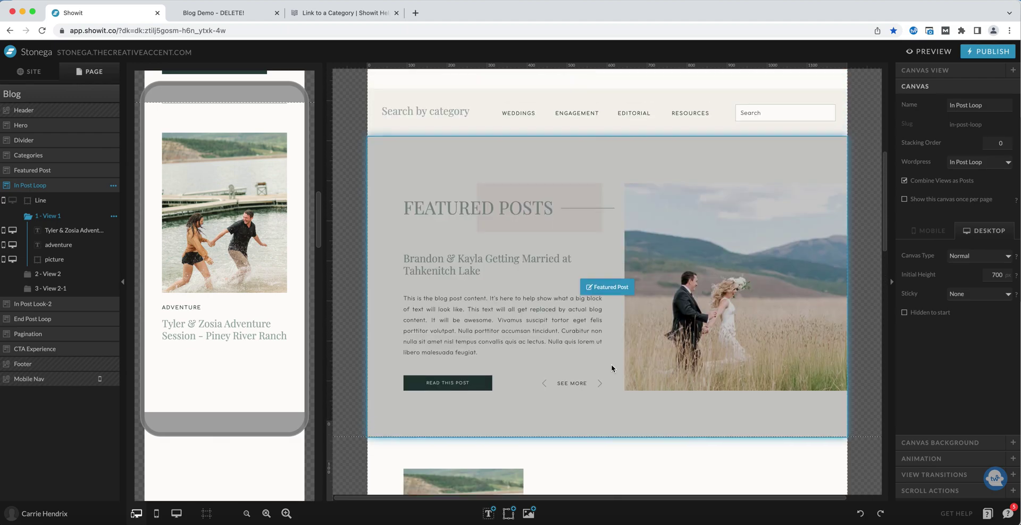
Examine the In Post Loop canvas and compare it with the three-post row in the Blog Demo preview.
scroll(611, 365, "down", 2)
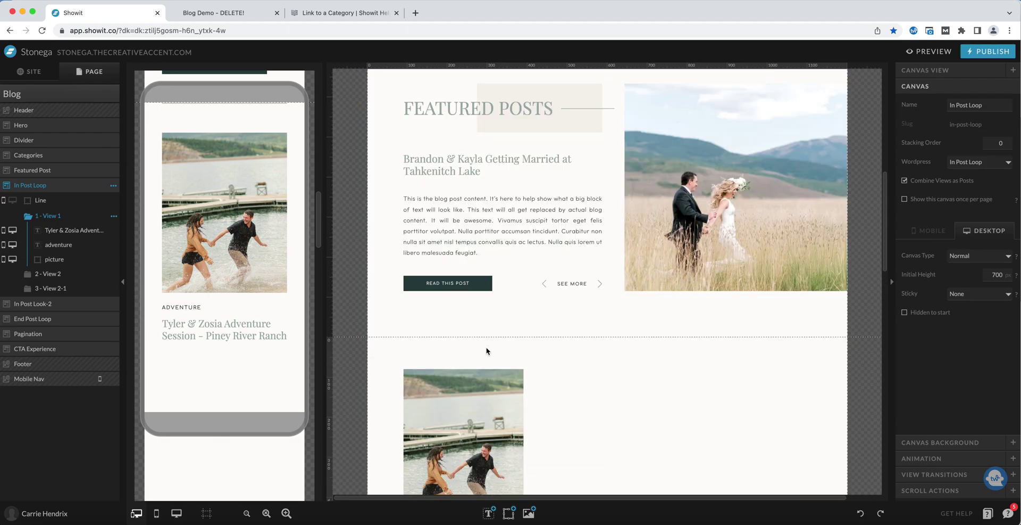
scroll(506, 349, "down", 5)
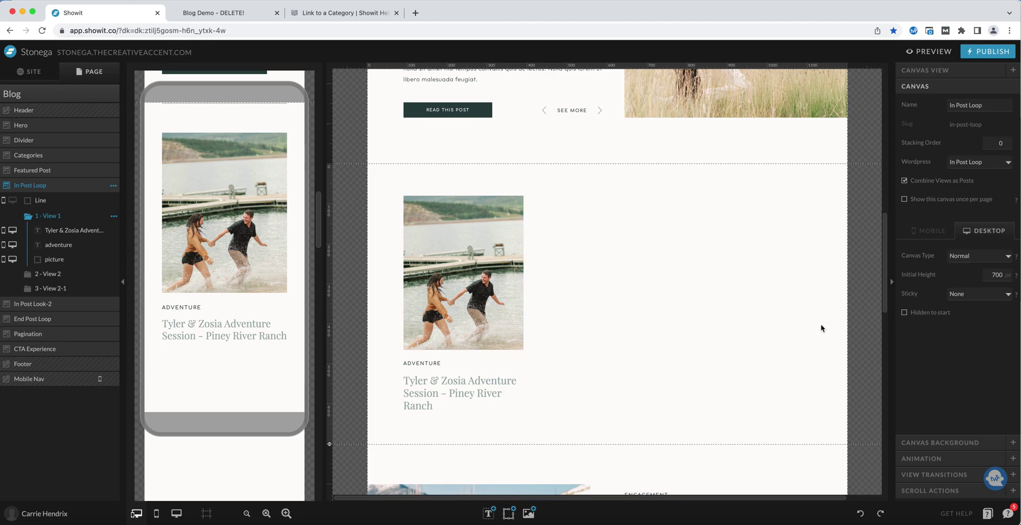
left_click(232, 13)
scroll(526, 250, "down", 7)
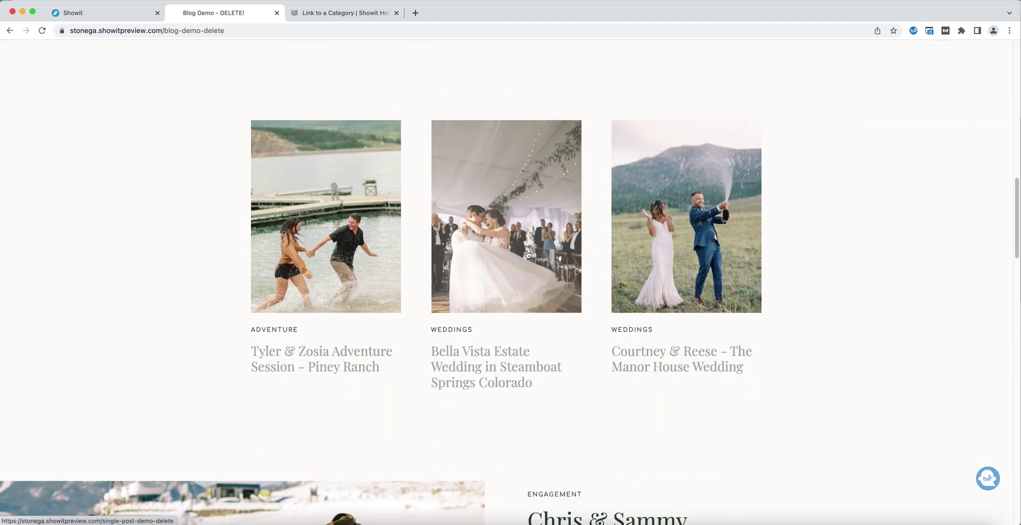
Return to the Showit editor and show View 2 and View 2-1 of the In Post Loop canvas in turn.
left_click(94, 17)
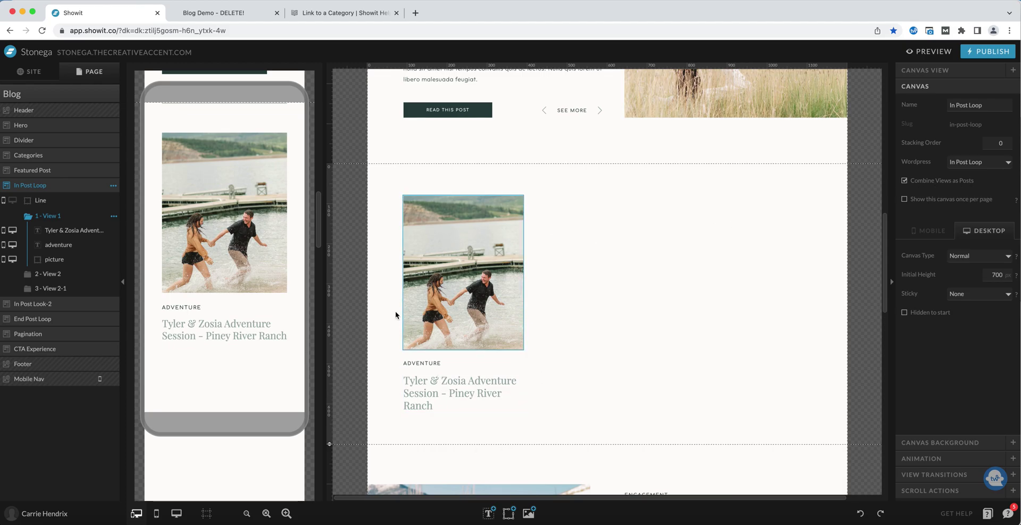
left_click(48, 274)
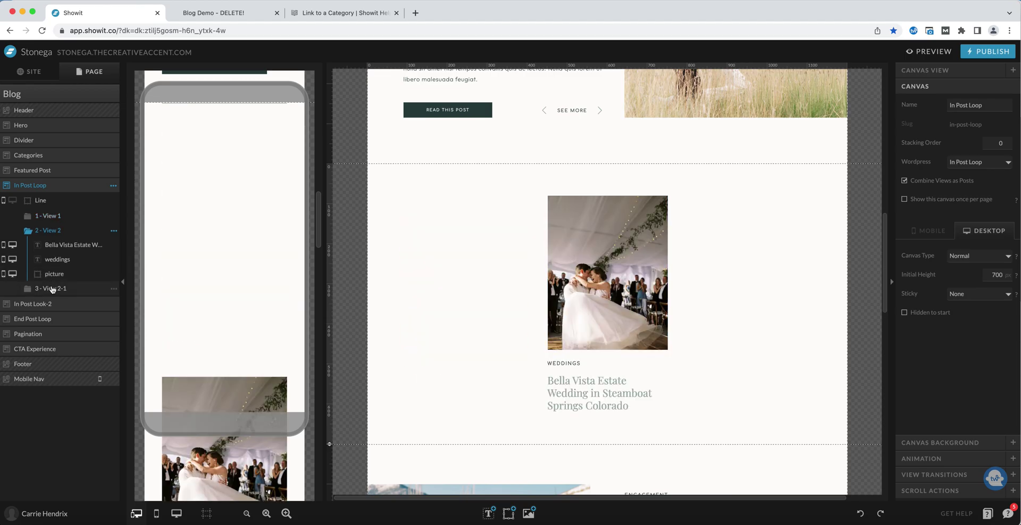
left_click(51, 288)
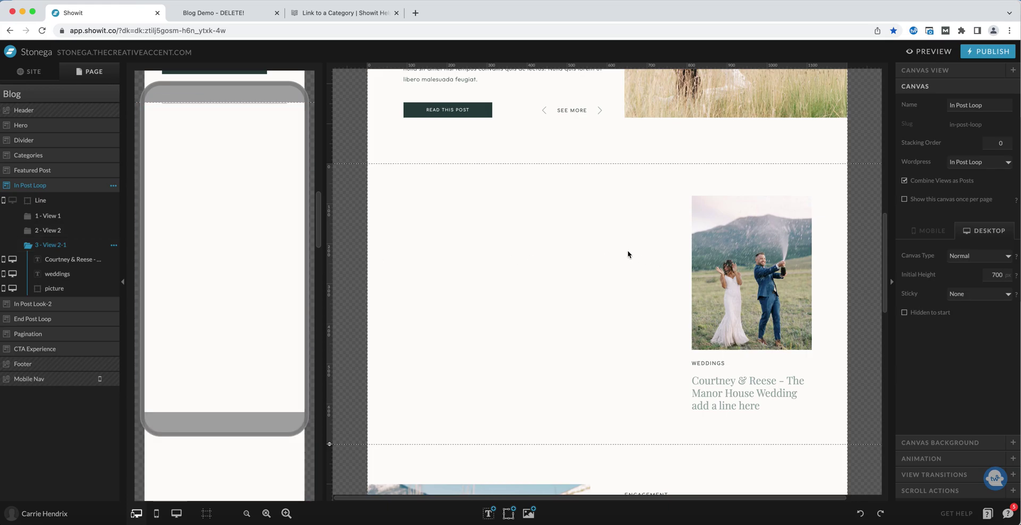
Inspect the WordPress image setting of View 2-1's picture and the WordPress placeholders of its category and title texts.
left_click(701, 262)
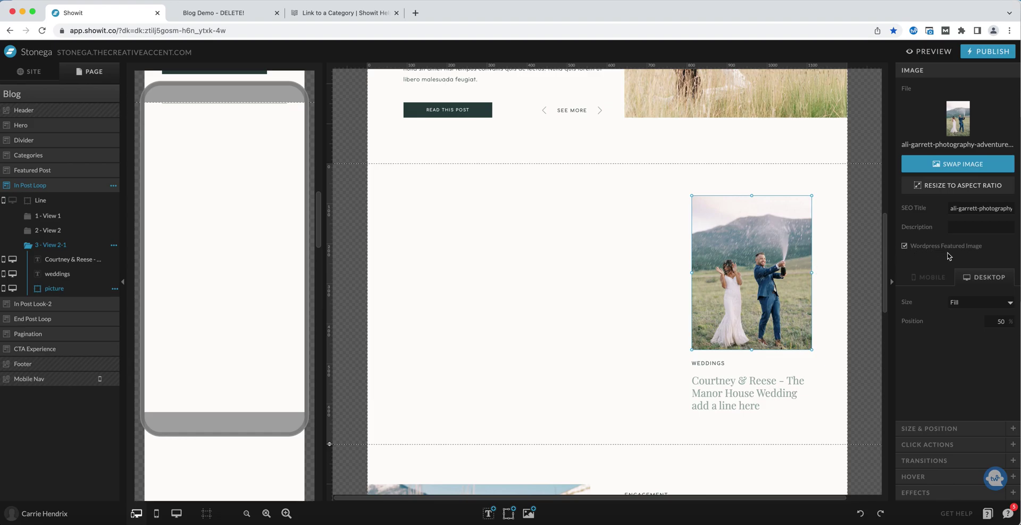
left_click(725, 363)
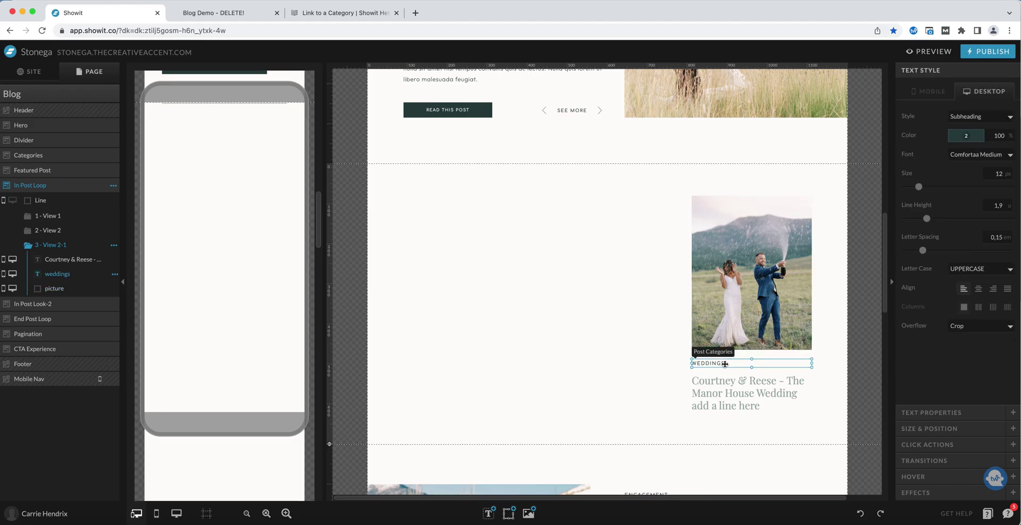
left_click(925, 413)
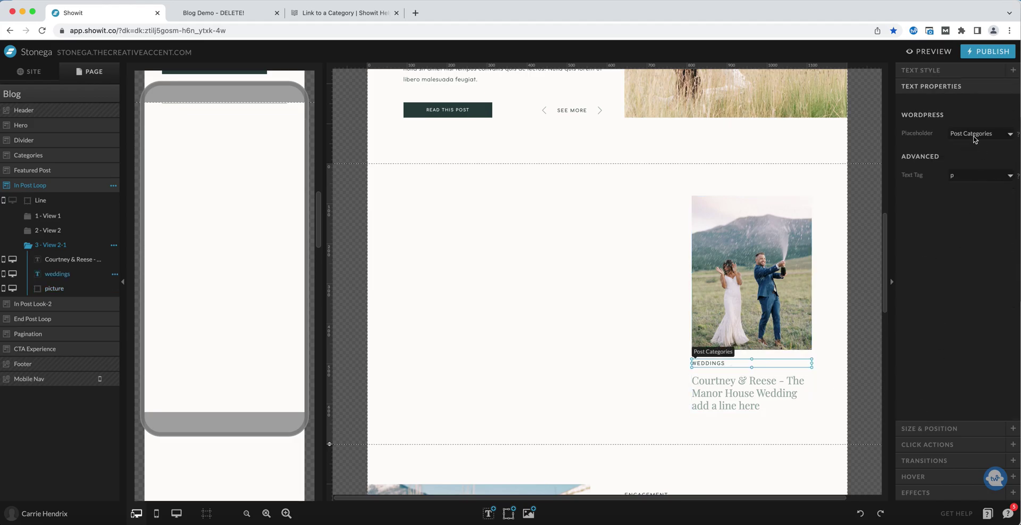
left_click(765, 387)
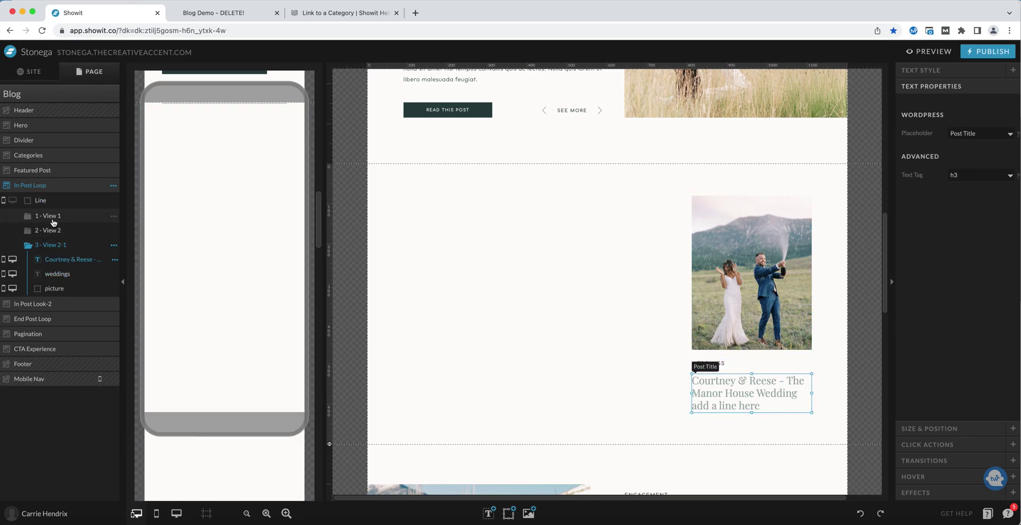
Check the mobile layouts of View 2-1 and View 2 in the In Post Loop canvas.
mouse_move(212, 262)
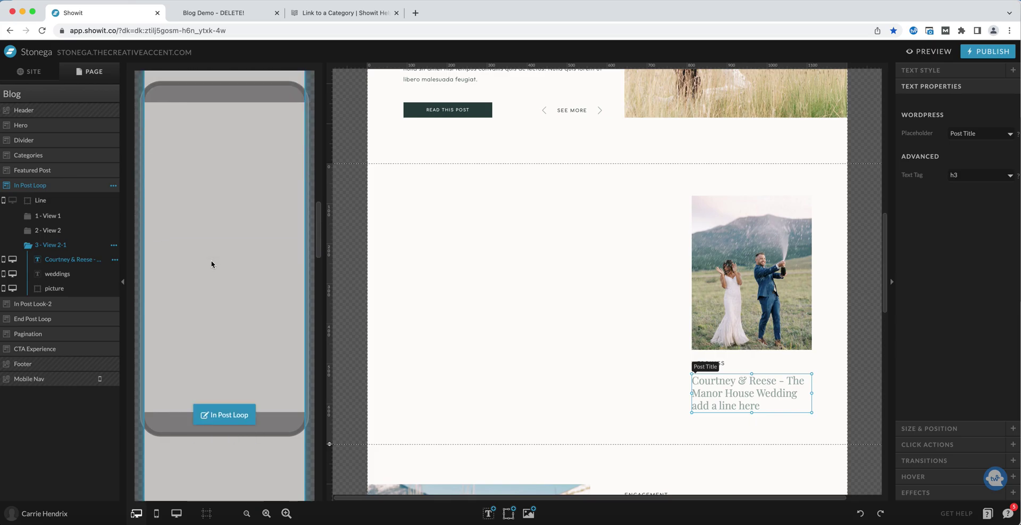
scroll(212, 260, "down", 5)
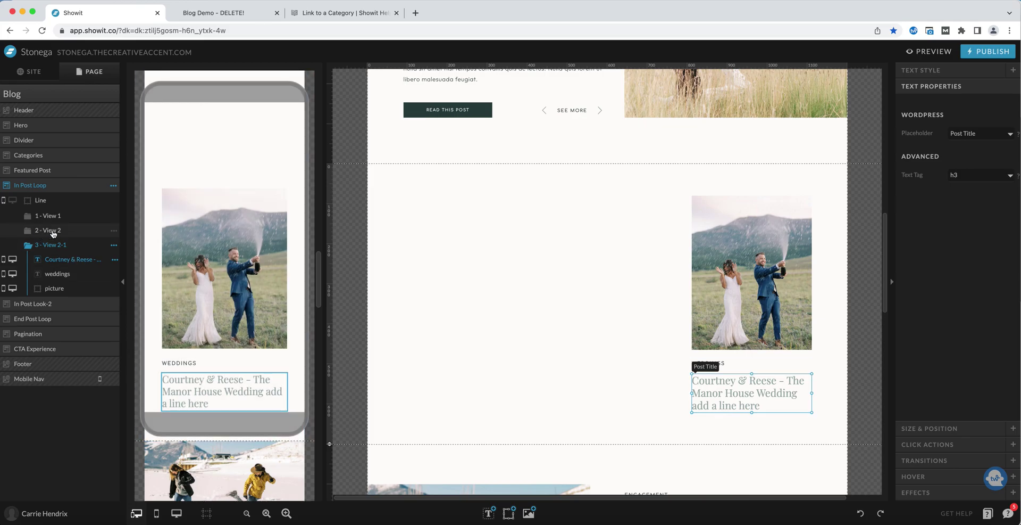
left_click(53, 230)
mouse_move(206, 232)
scroll(206, 233, "up", 1)
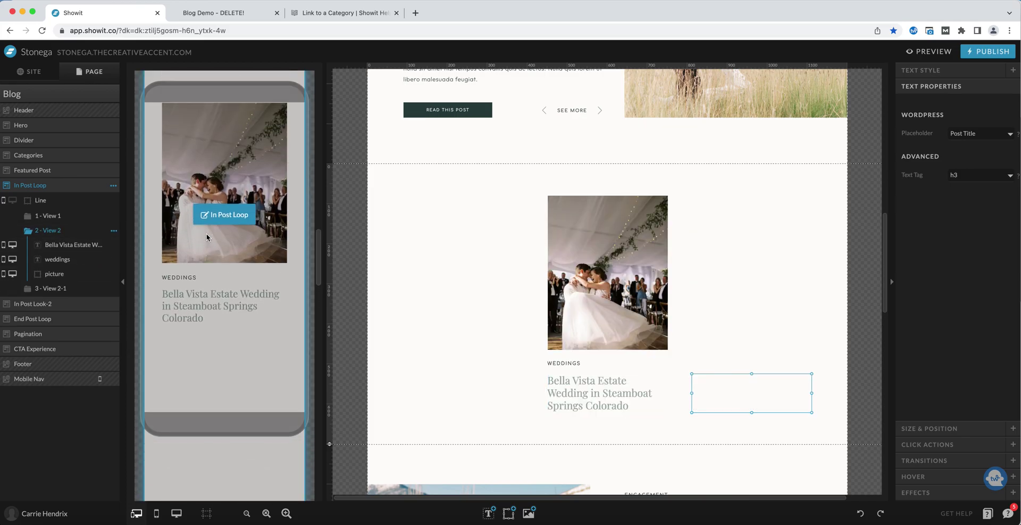
Open the In Post Look-2 canvas and inspect its featured image, title, category, excerpt and Read This Post button.
left_click(483, 357)
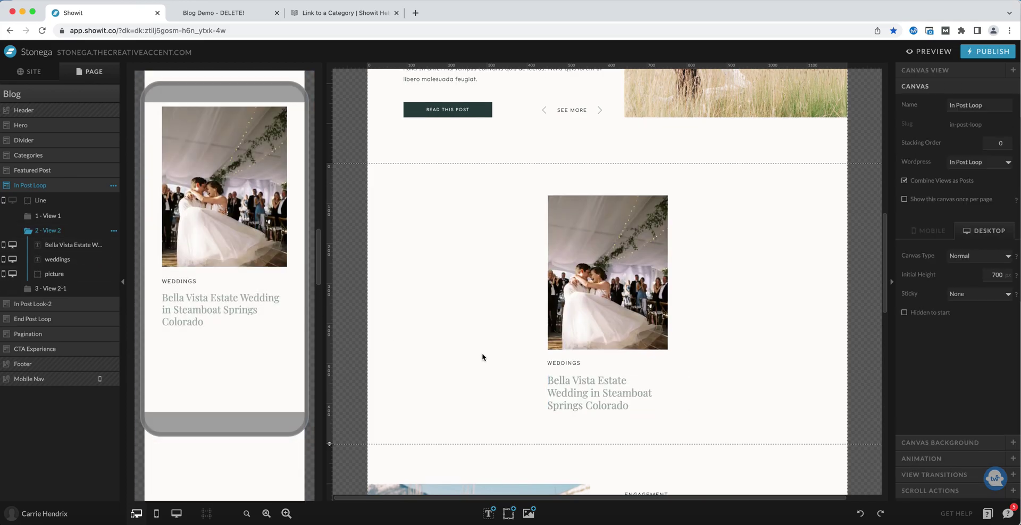
scroll(483, 355, "down", 6)
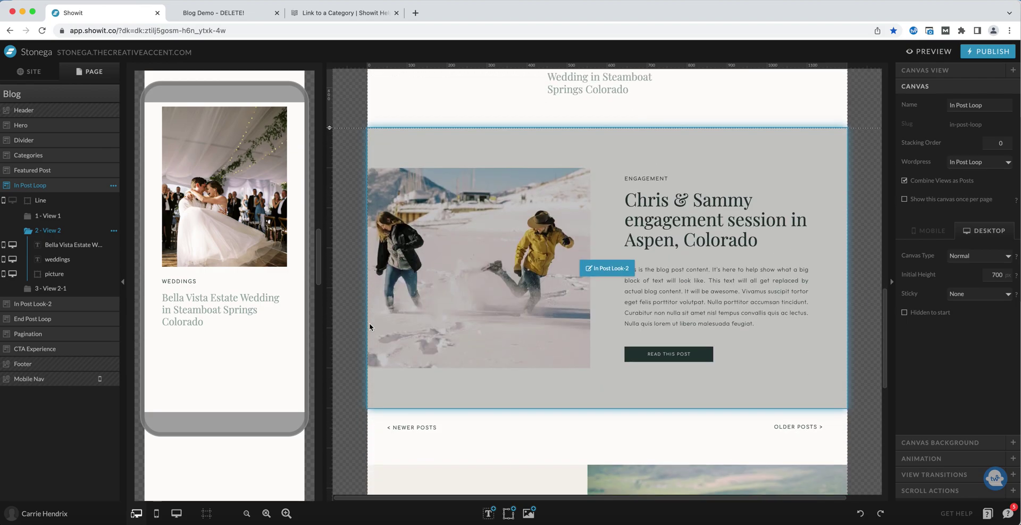
left_click(607, 268)
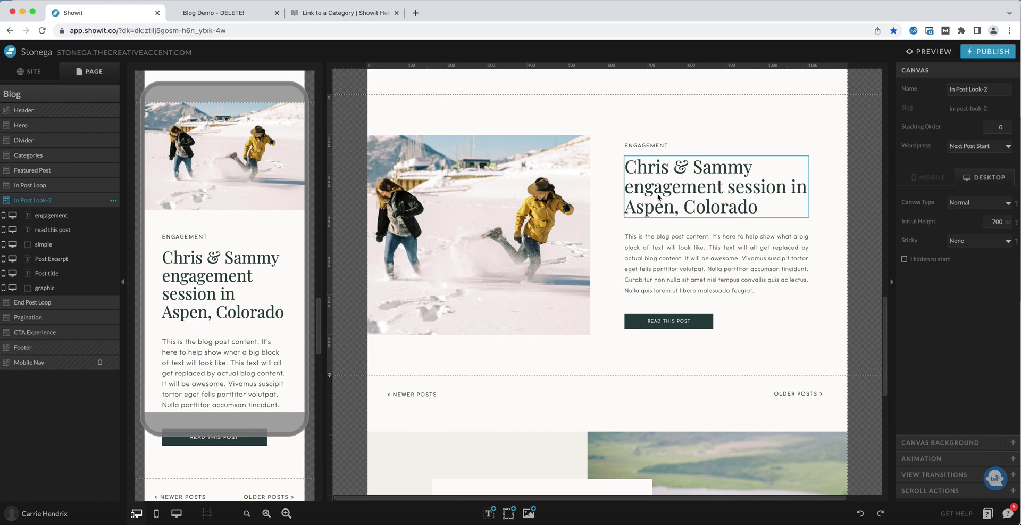
left_click(534, 195)
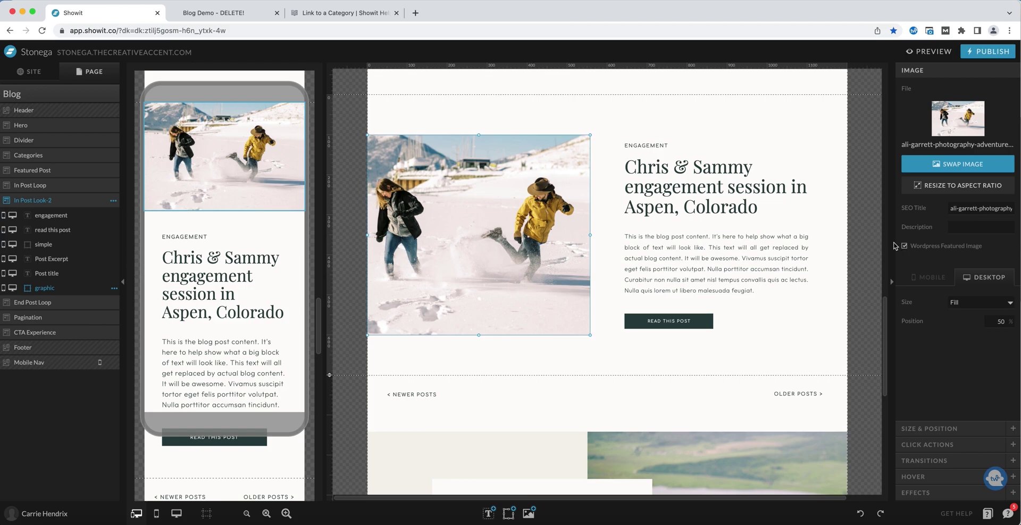
left_click(747, 196)
left_click(654, 146)
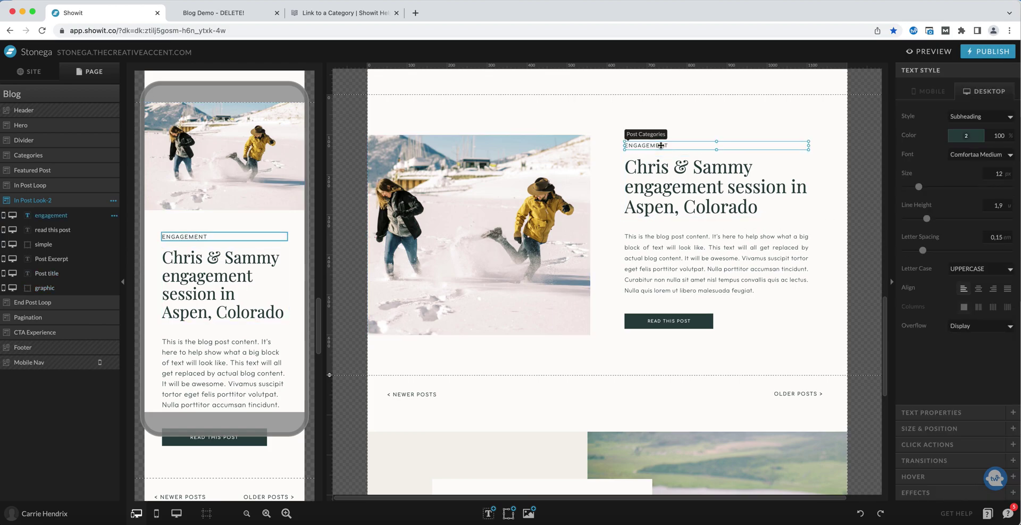
left_click(686, 257)
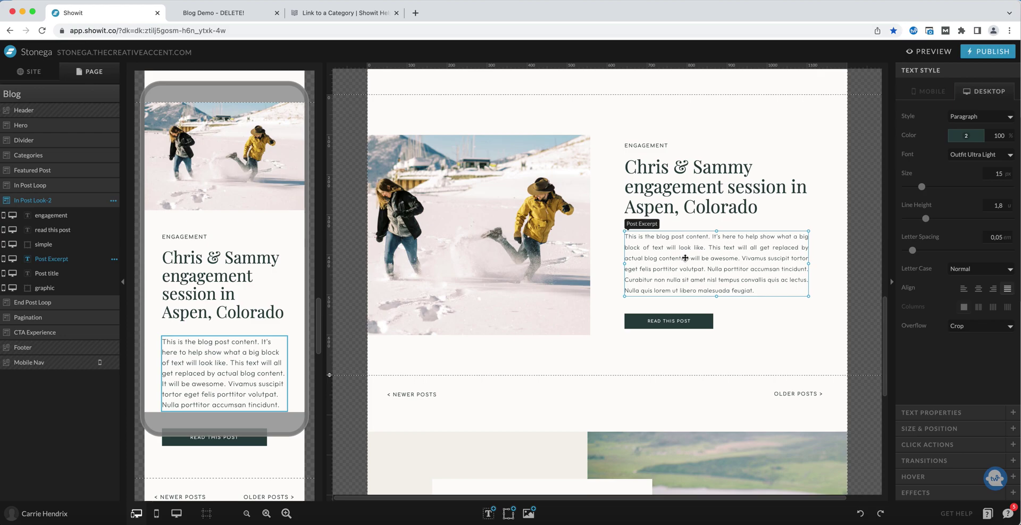
left_click(682, 322)
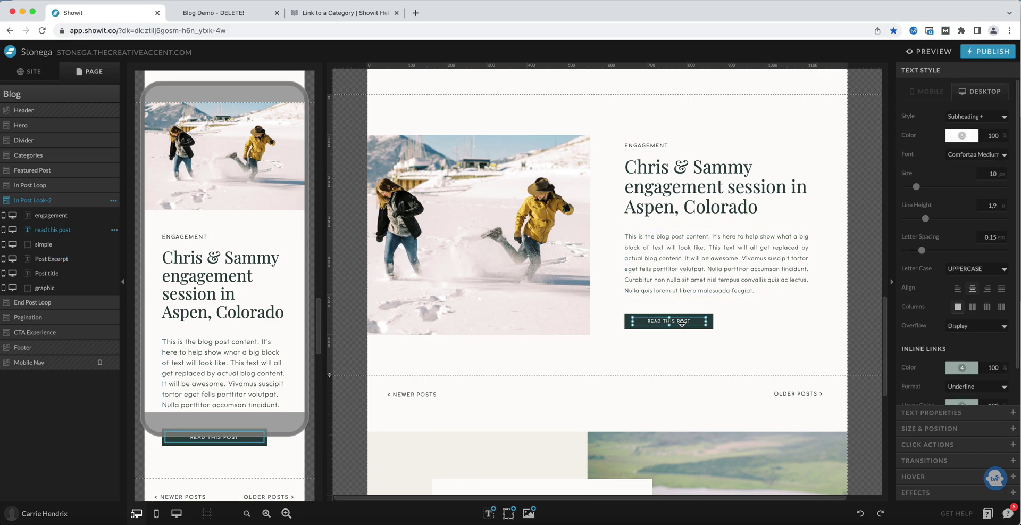
left_click(781, 323)
Compare the In Post Loop layout with In Post Look-2 and view the pagination links below them.
scroll(781, 324, "up", 3)
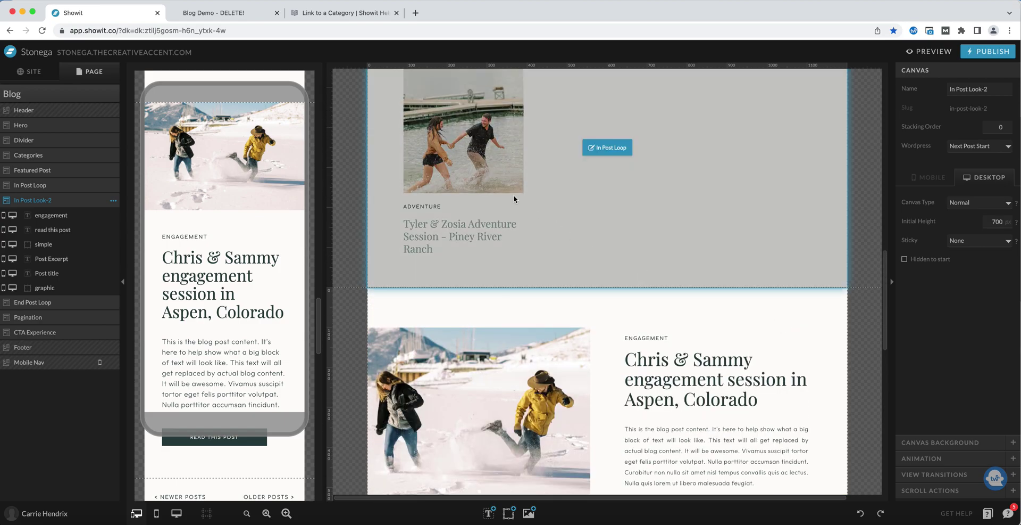
scroll(698, 230, "down", 4)
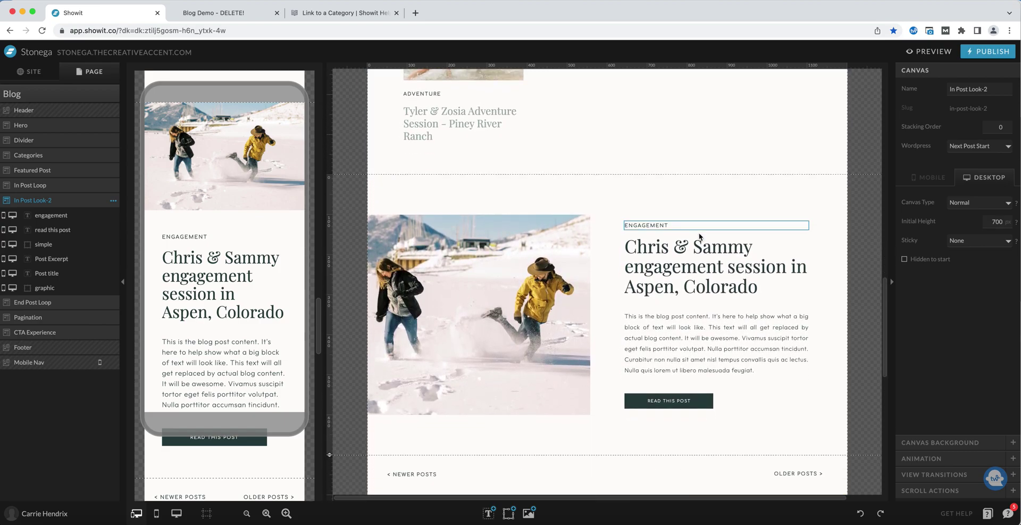
scroll(700, 236, "down", 2)
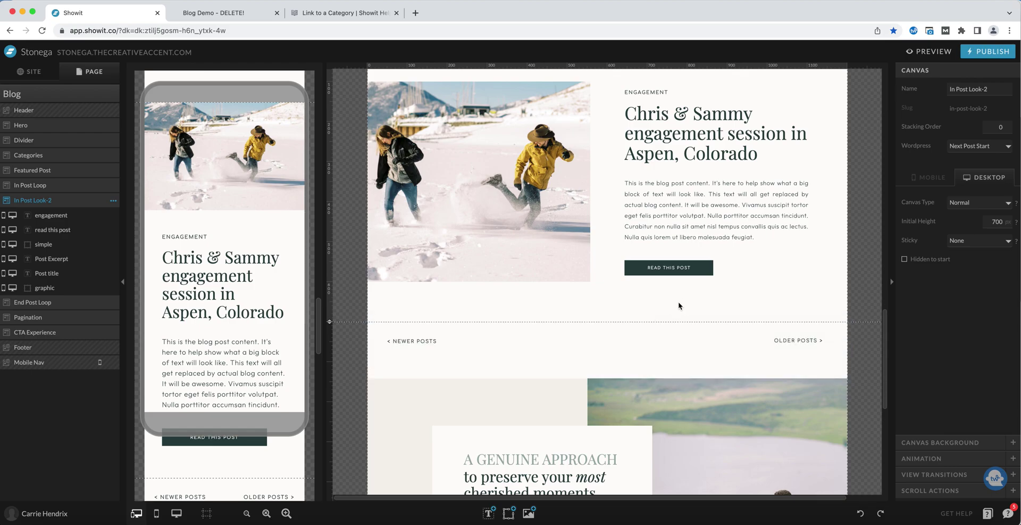
Open the image picker for the CTA Experience canvas's photo and close it without swapping the image.
scroll(530, 347, "down", 5)
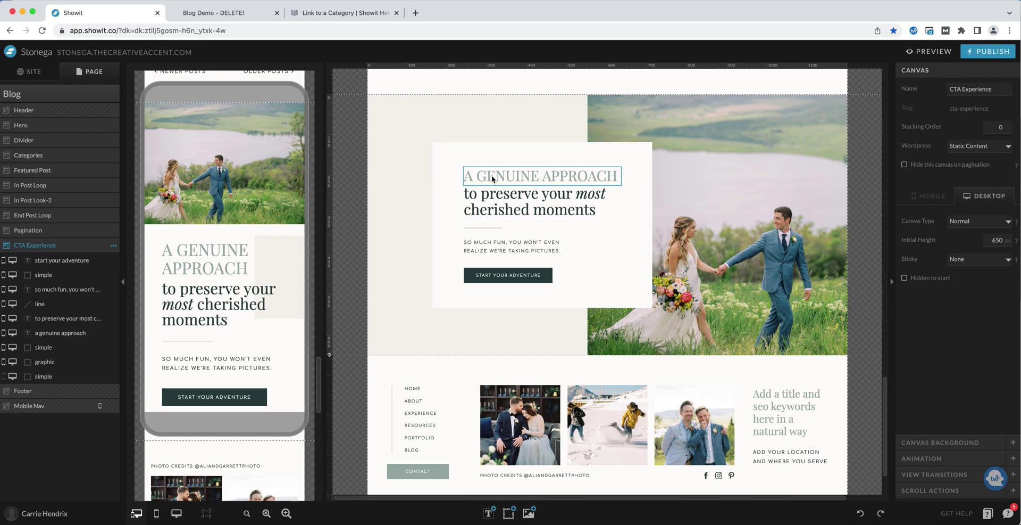
double_click(726, 176)
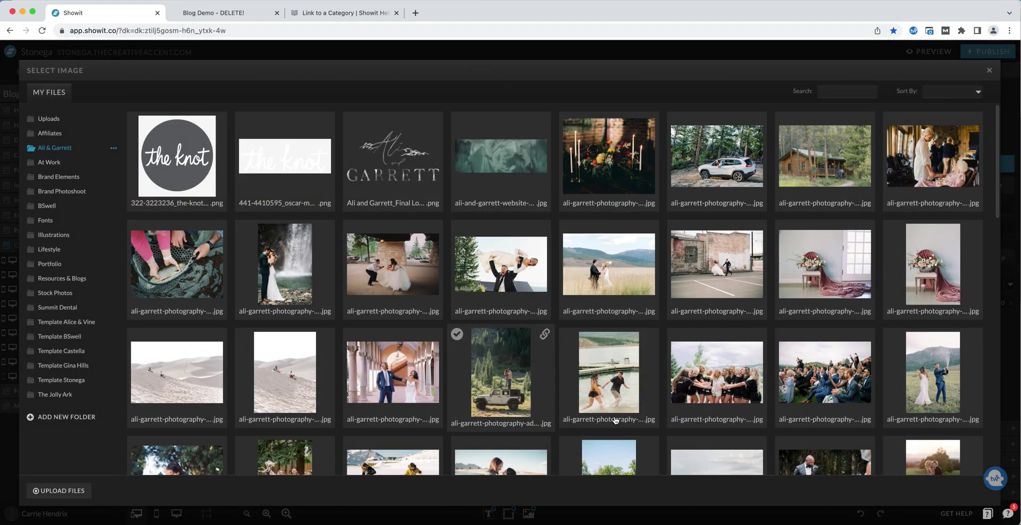
left_click(989, 70)
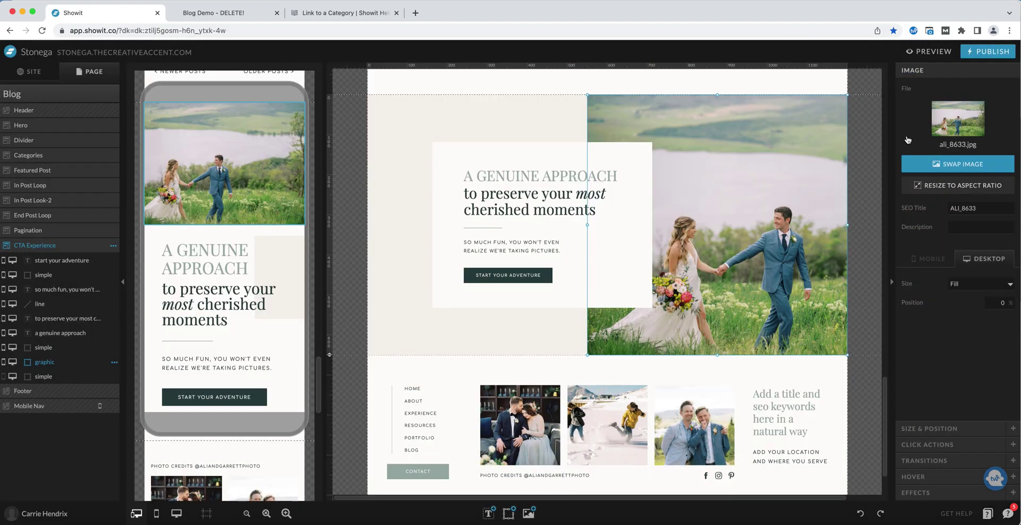
Open the CTA Experience canvas's "A Genuine Approach" heading for editing and check the Start Your Adventure button's link settings.
double_click(533, 176)
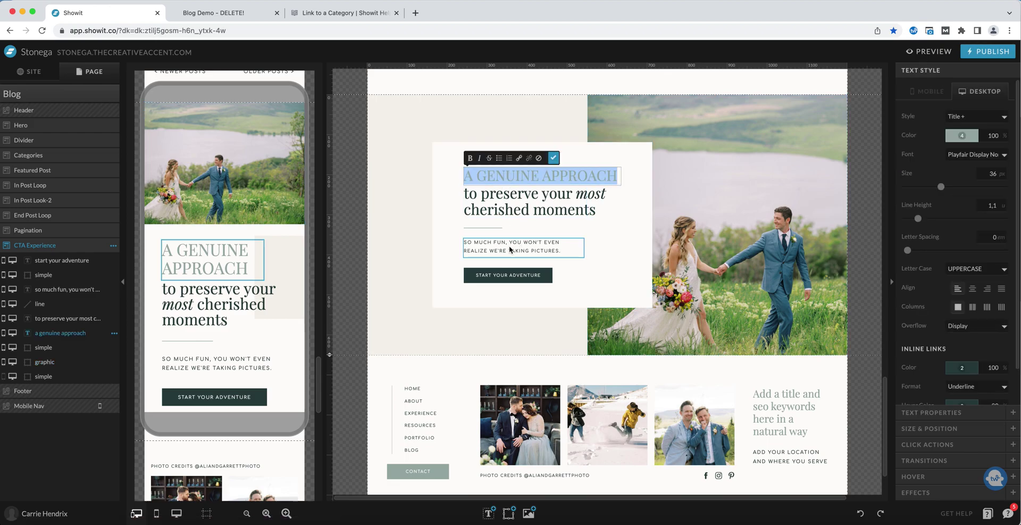
left_click(500, 275)
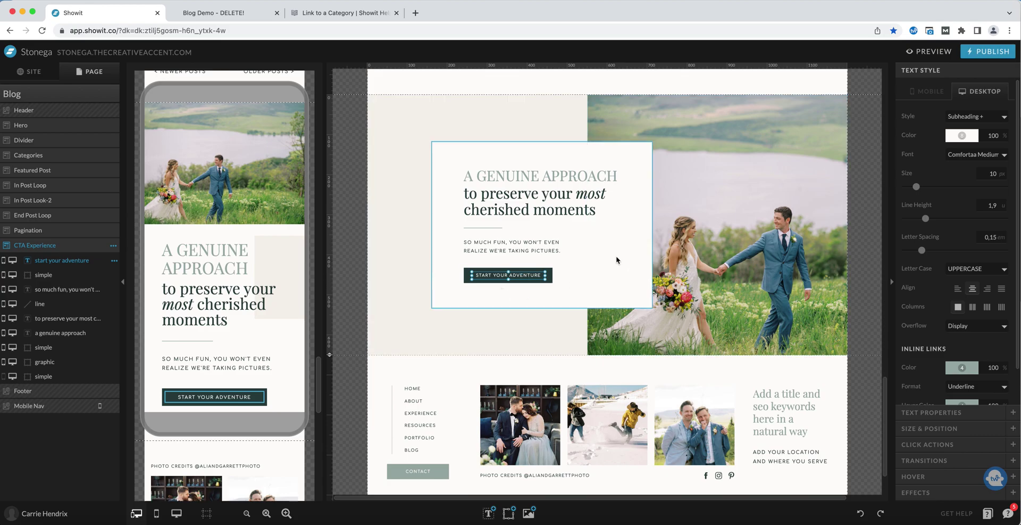
left_click(926, 444)
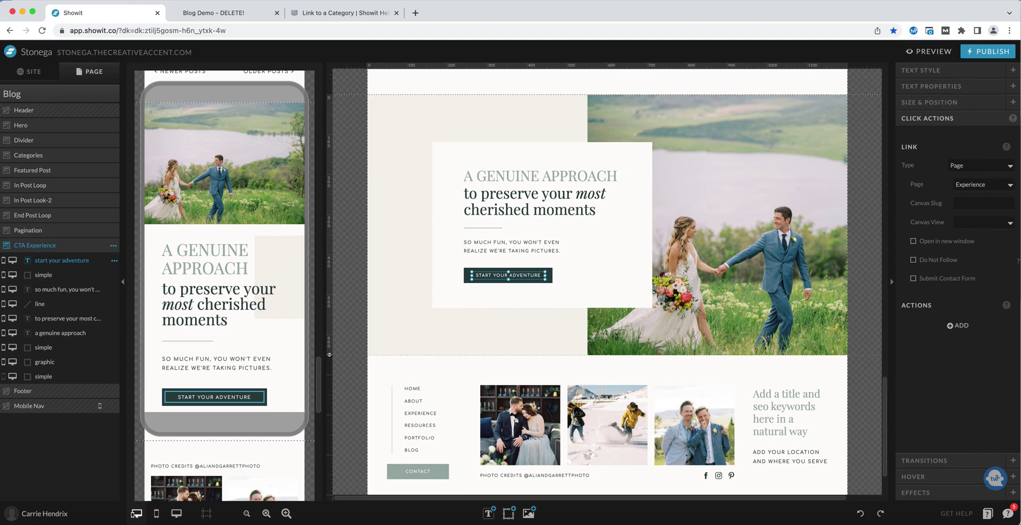
Switch to the Blog Demo preview and review the page from the hero through Featured Posts to the three-post row.
key("ctrl+Tab")
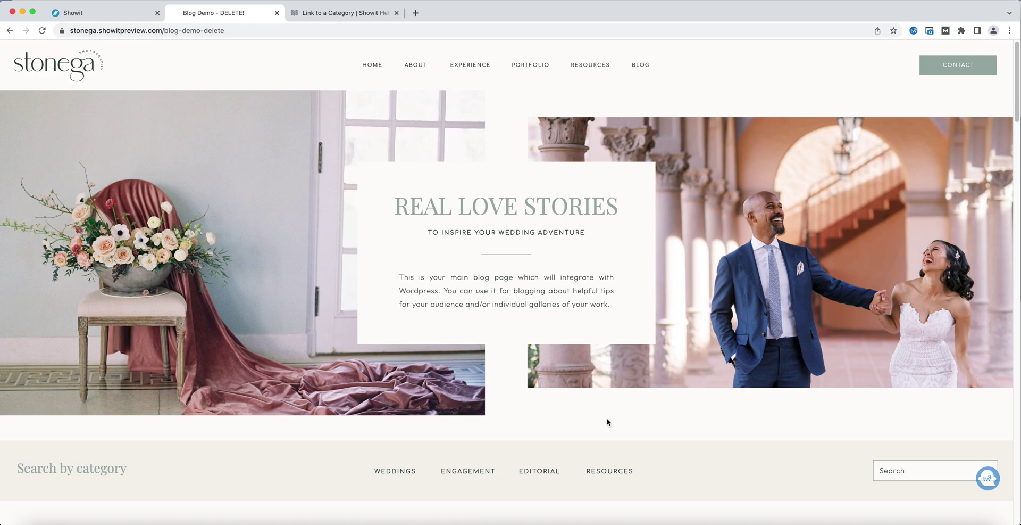
scroll(607, 421, "down", 5)
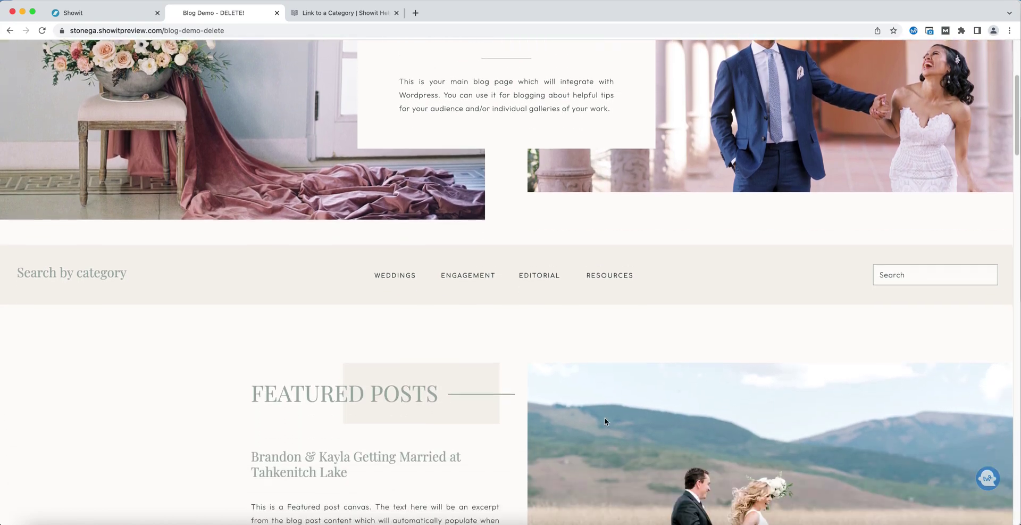
scroll(605, 417, "down", 3)
scroll(603, 417, "down", 1)
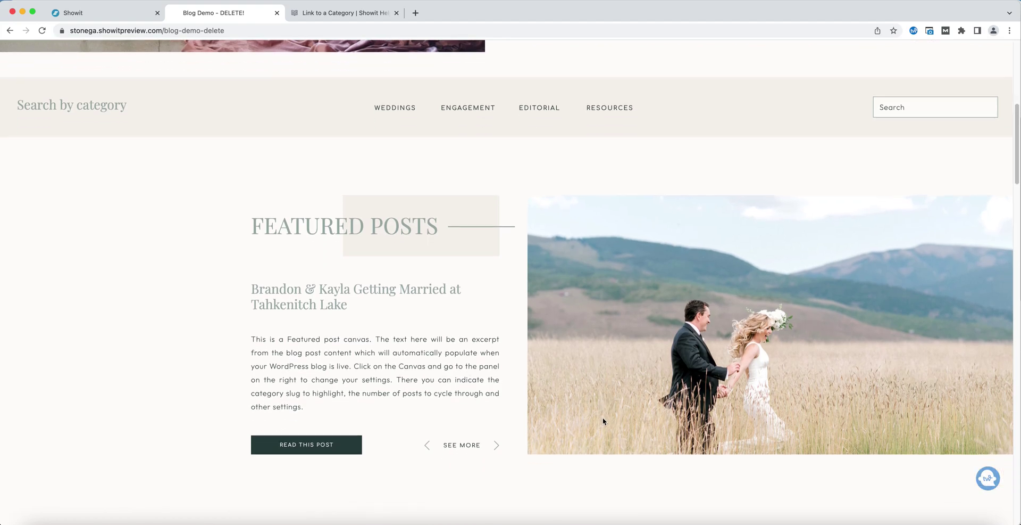
scroll(603, 420, "down", 2)
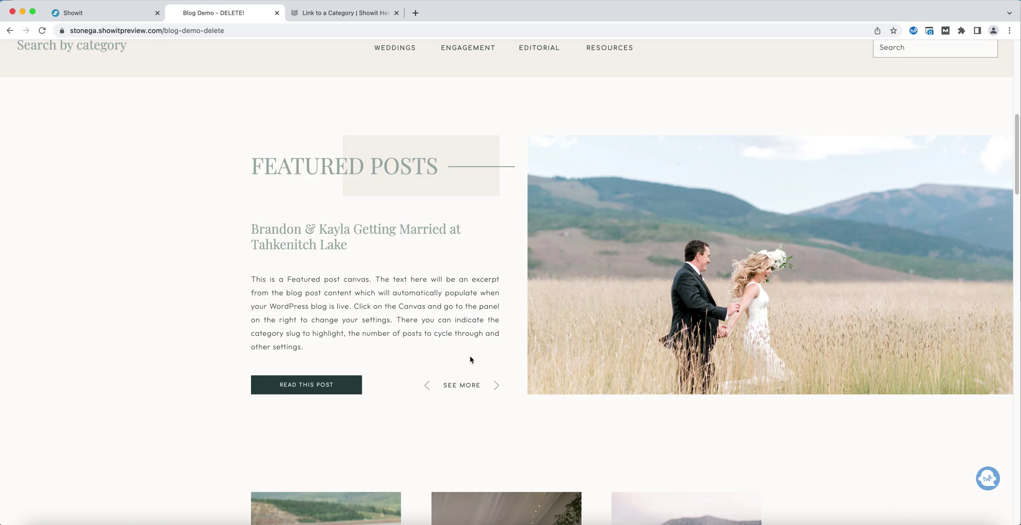
scroll(470, 357, "down", 5)
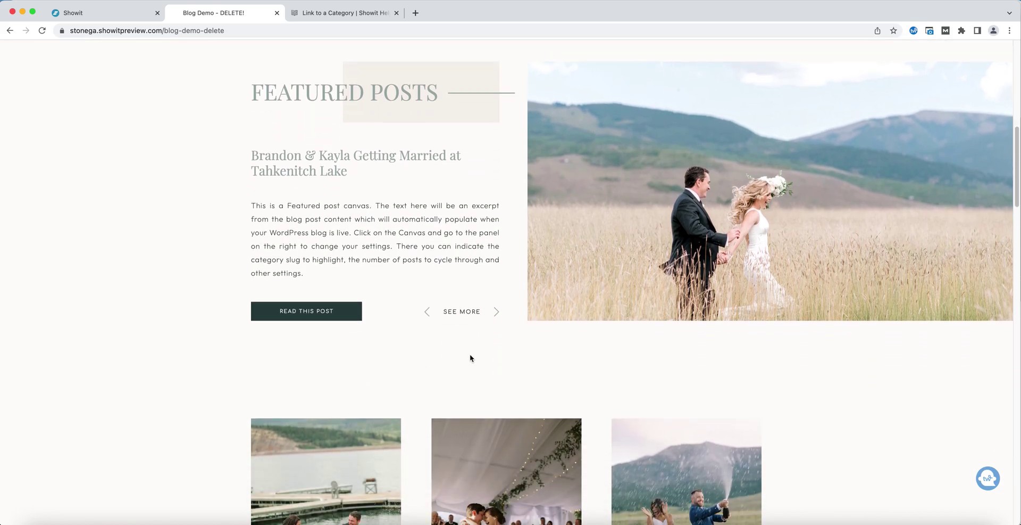
scroll(470, 356, "down", 2)
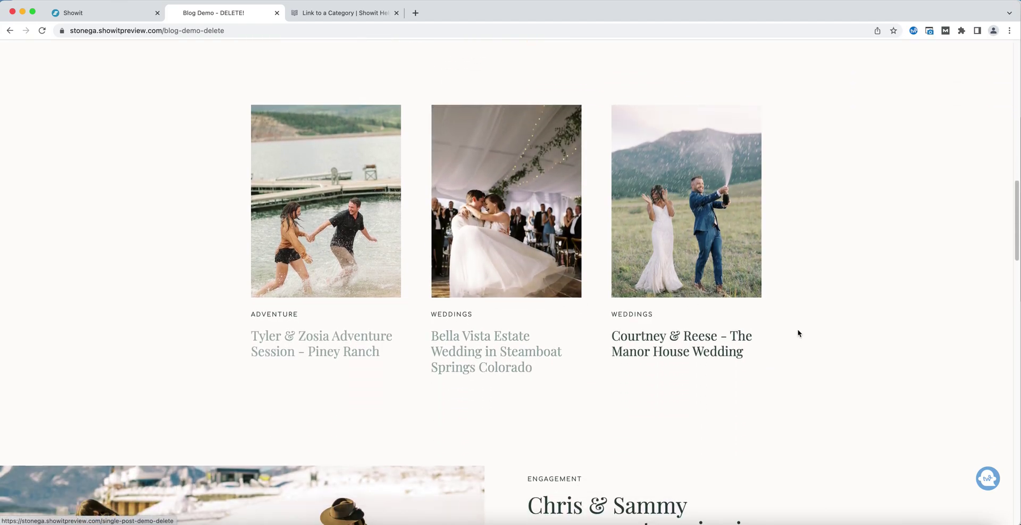
Look through the Showit help center's articles for "blog setup" and return to the Blog template in the Showit editor.
key("ctrl+shift+Tab")
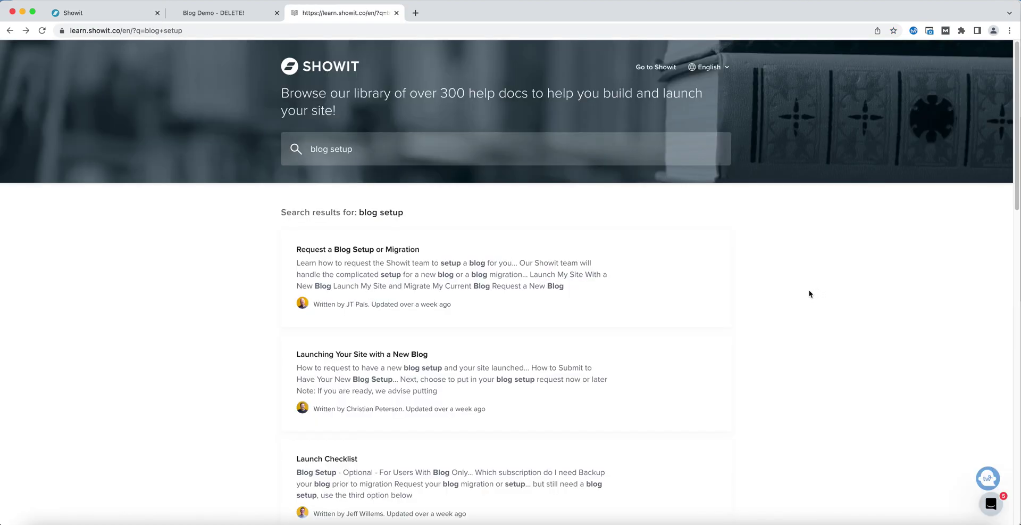
scroll(809, 291, "down", 4)
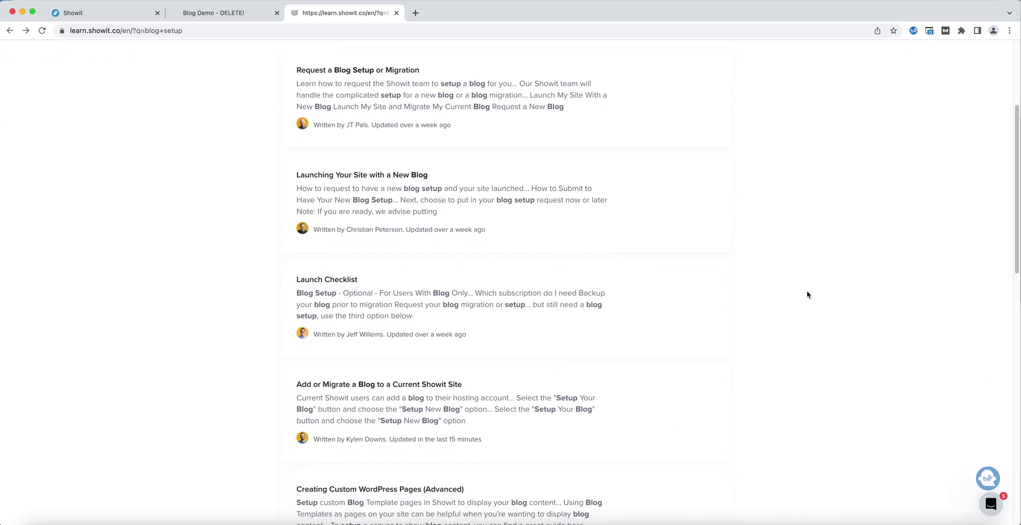
scroll(807, 294, "down", 1)
scroll(807, 294, "down", 2)
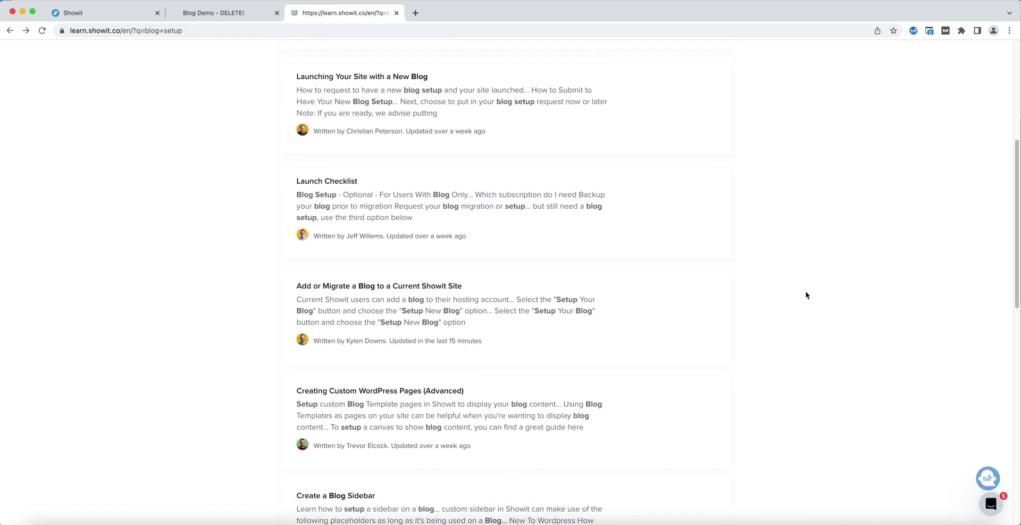
scroll(807, 295, "down", 2)
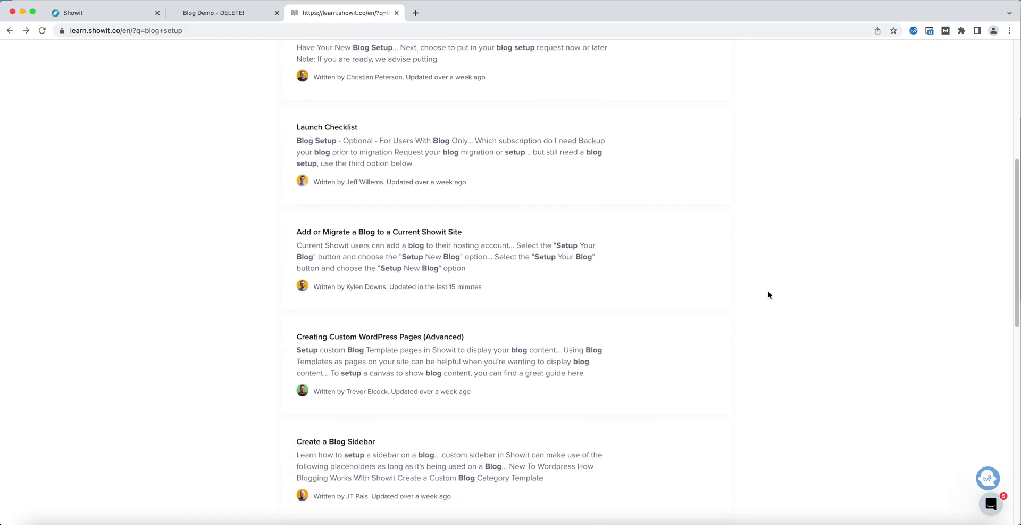
scroll(768, 295, "down", 2)
scroll(768, 294, "down", 2)
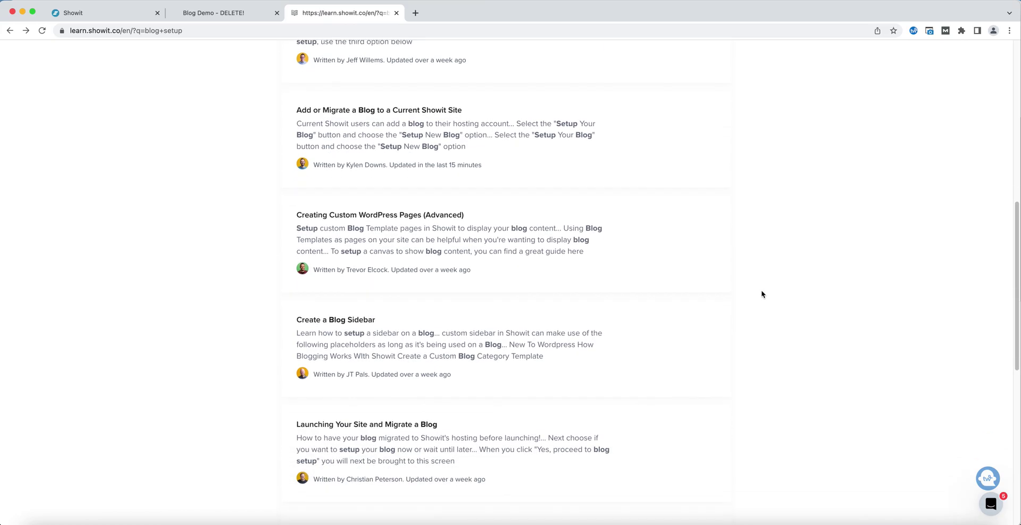
scroll(762, 294, "up", 10)
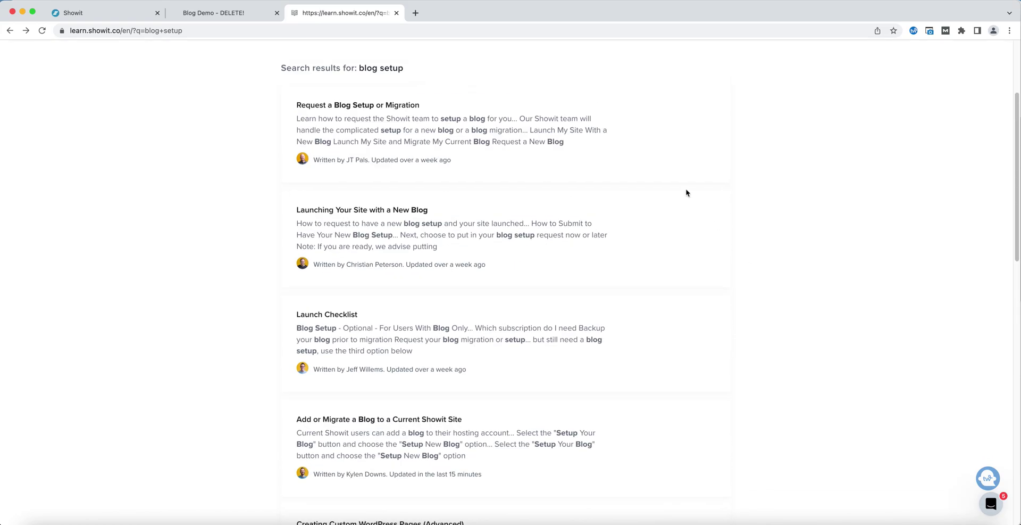
left_click(70, 10)
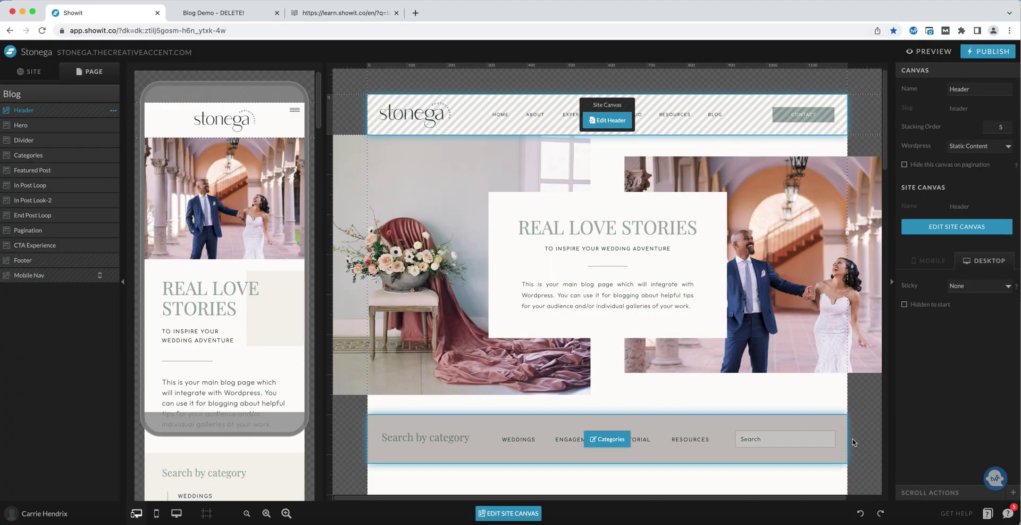